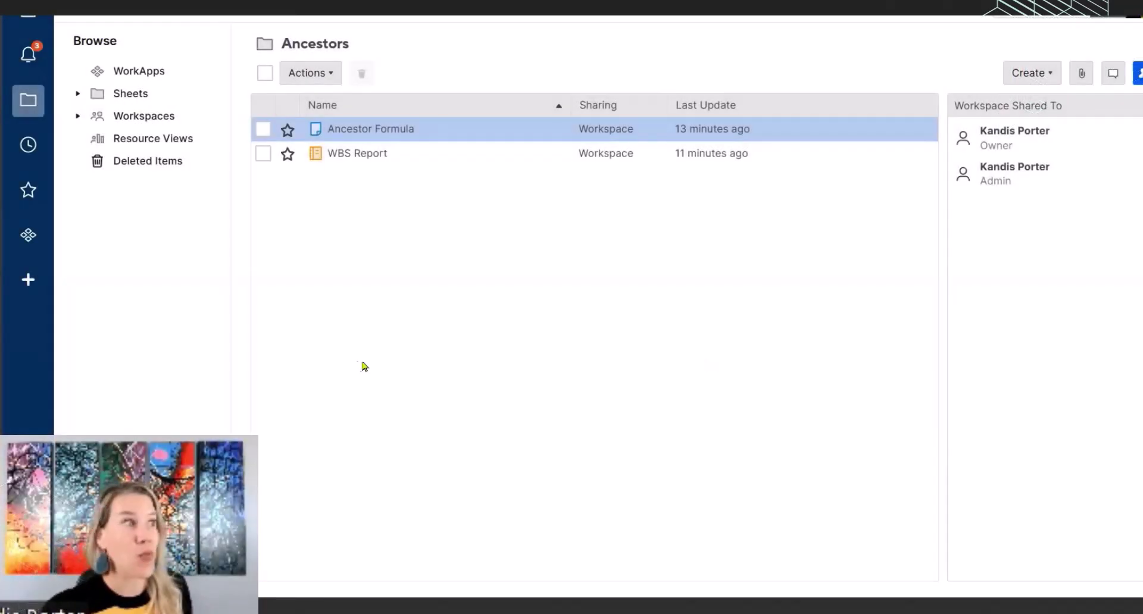
Review the task rows in the WBS Report and the subtasks under Initiation Phase in the Ancestor Formula sheet
{"action": "left_click", "coordinate": [439, 130]}
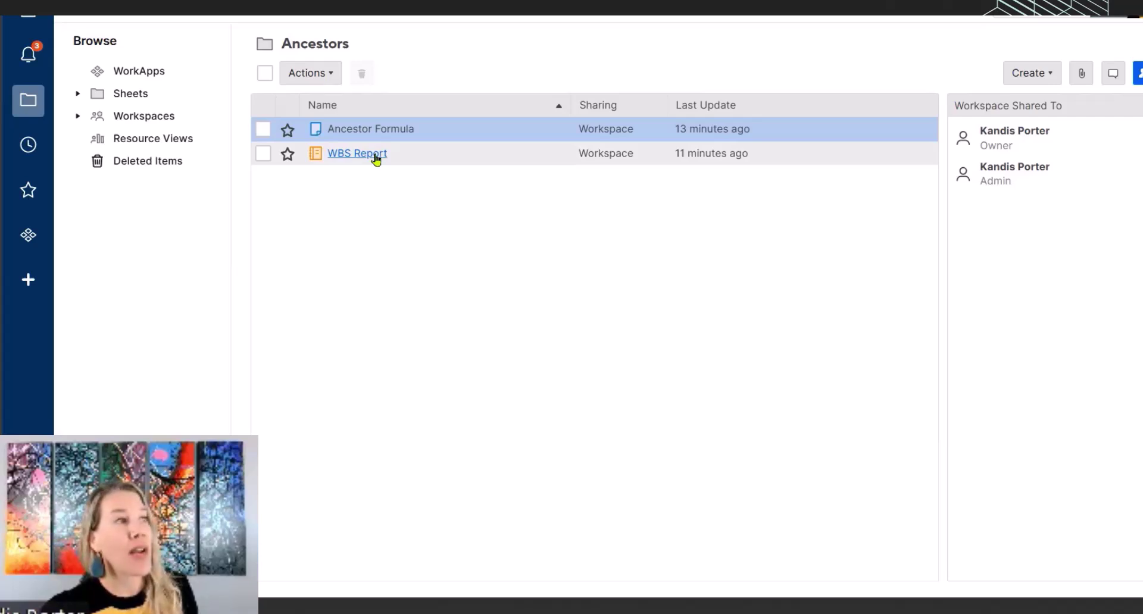
{"action": "left_click", "coordinate": [375, 156]}
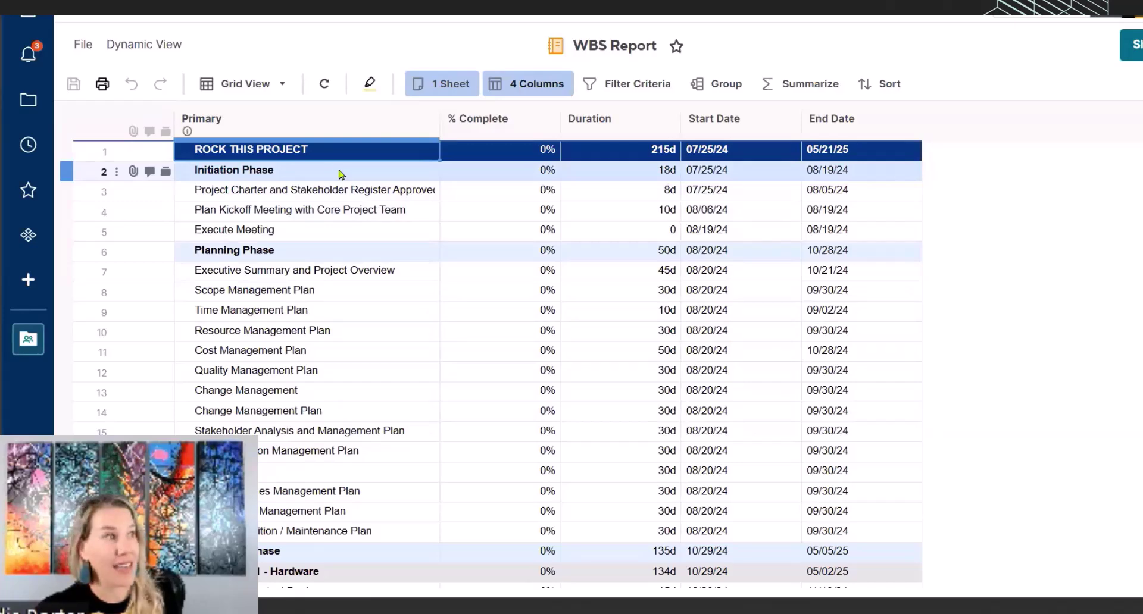
{"action": "left_click_drag", "start_coordinate": [334, 193], "coordinate": [333, 230]}
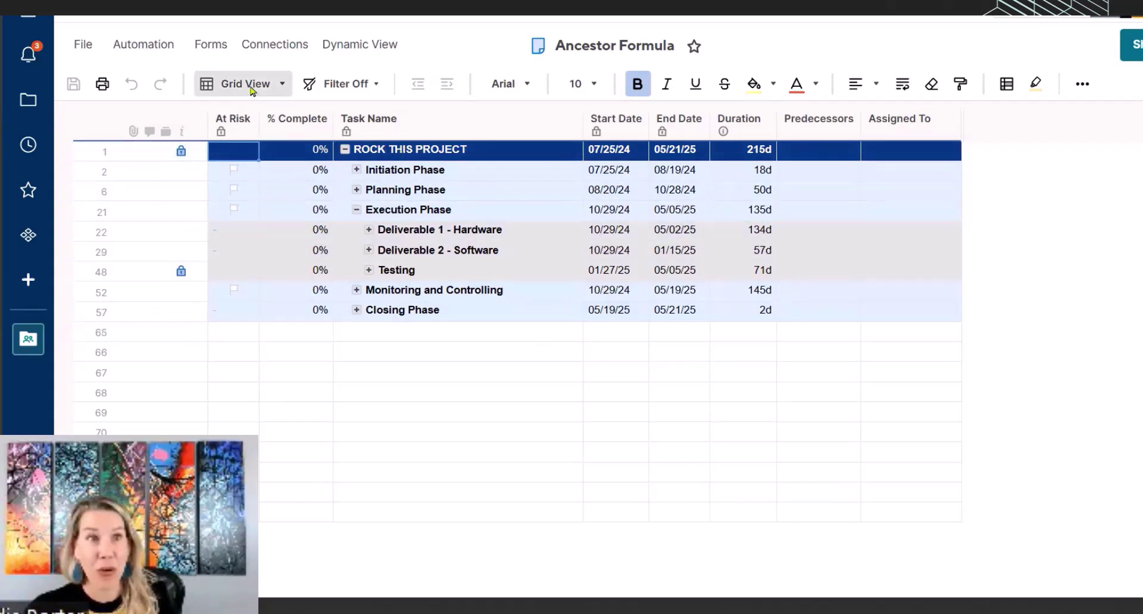
{"action": "left_click", "coordinate": [357, 170]}
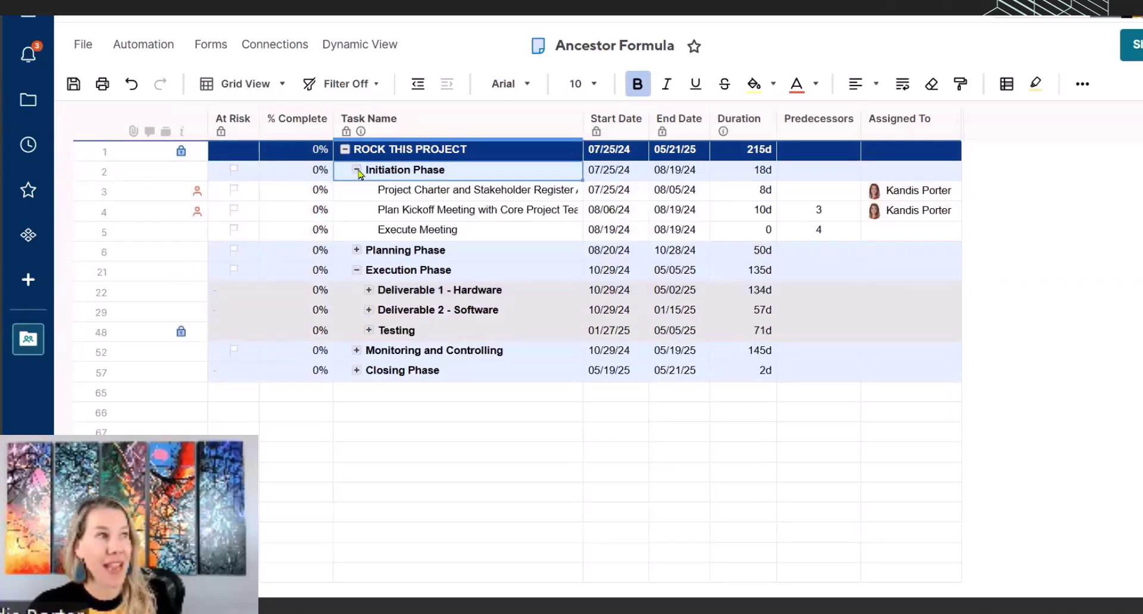
{"action": "left_click", "coordinate": [357, 171]}
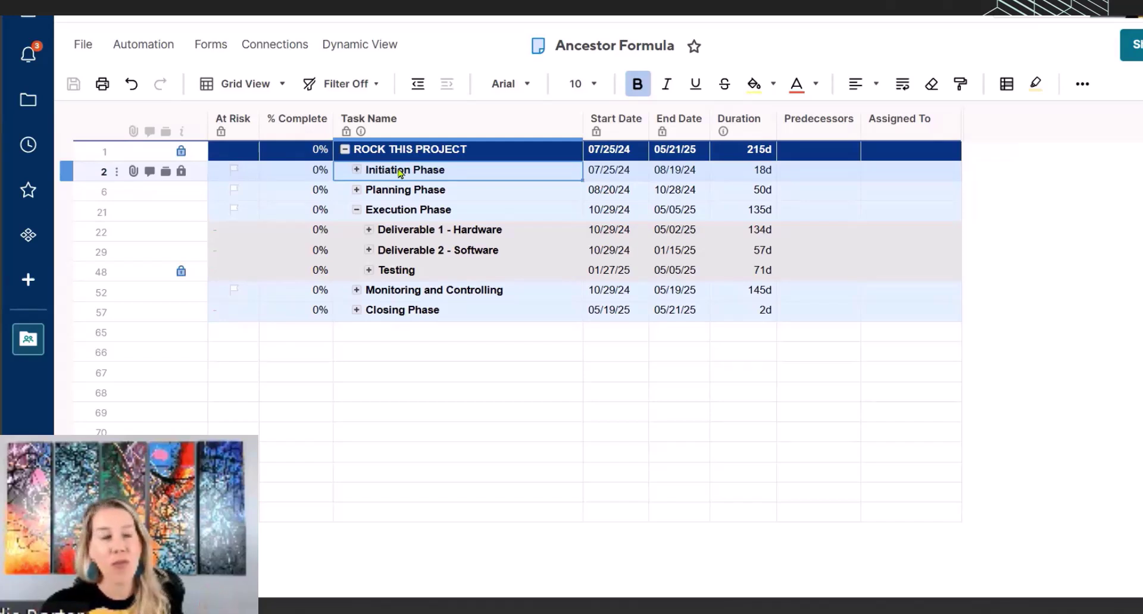
Insert a Text/Number column named "WBS Level" directly before the Task Name column
{"action": "right_click", "coordinate": [387, 125]}
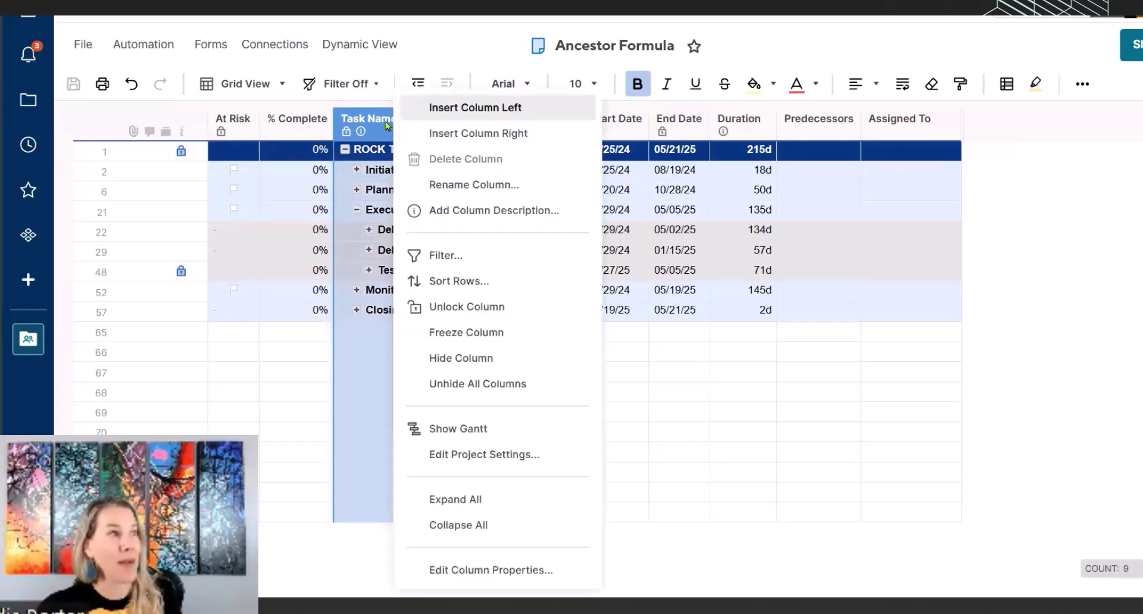
{"action": "left_click", "coordinate": [443, 109]}
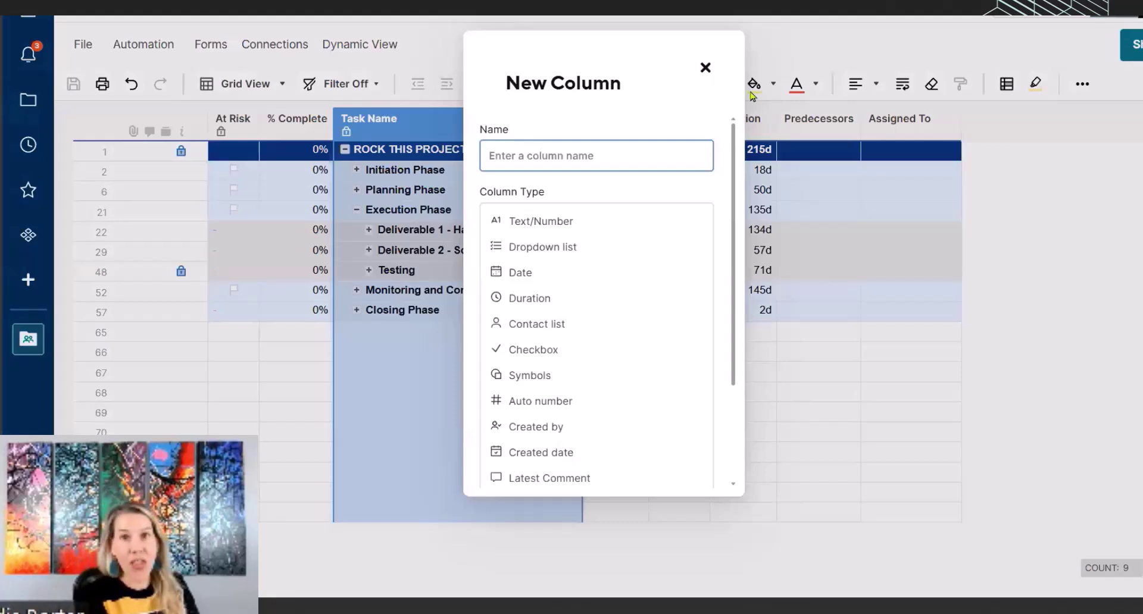
{"action": "type", "text": "WBS"}
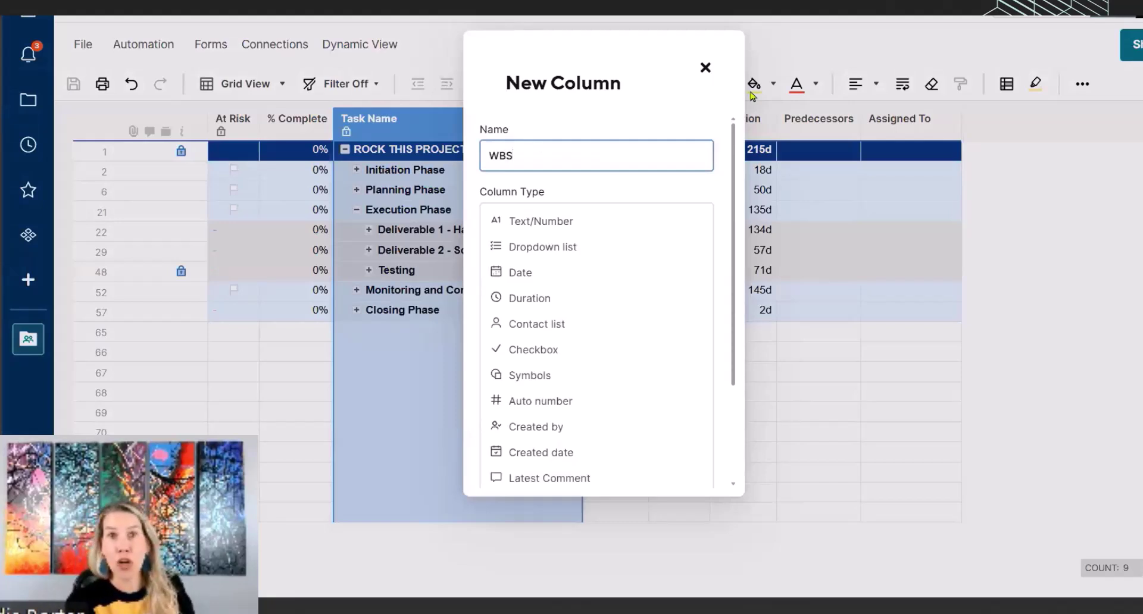
{"action": "type", "text": " Level"}
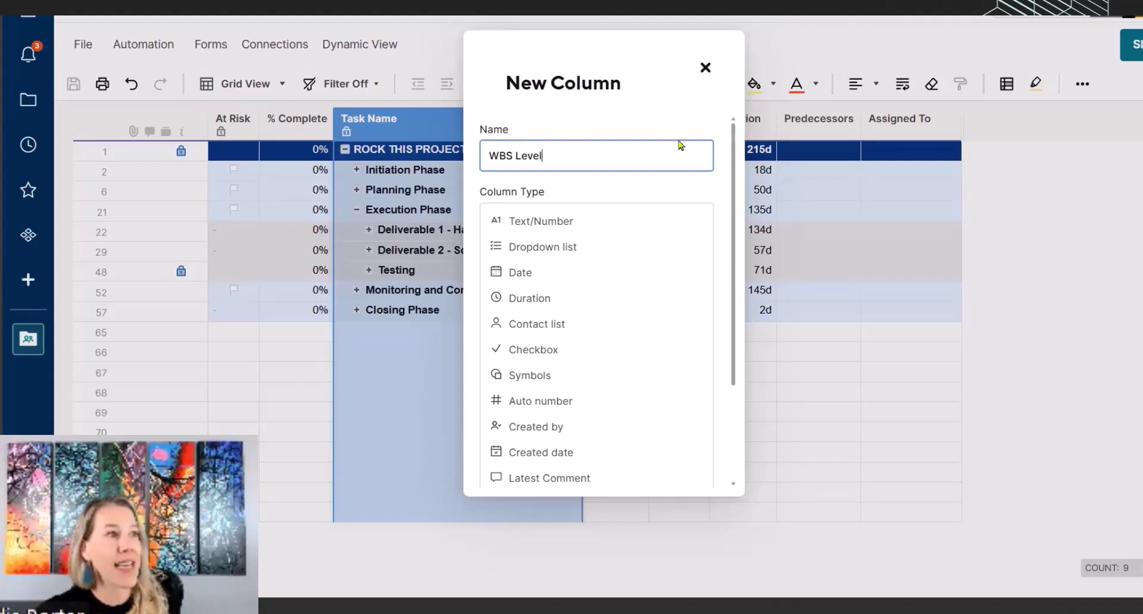
{"action": "left_click", "coordinate": [549, 231]}
{"action": "left_click", "coordinate": [686, 286]}
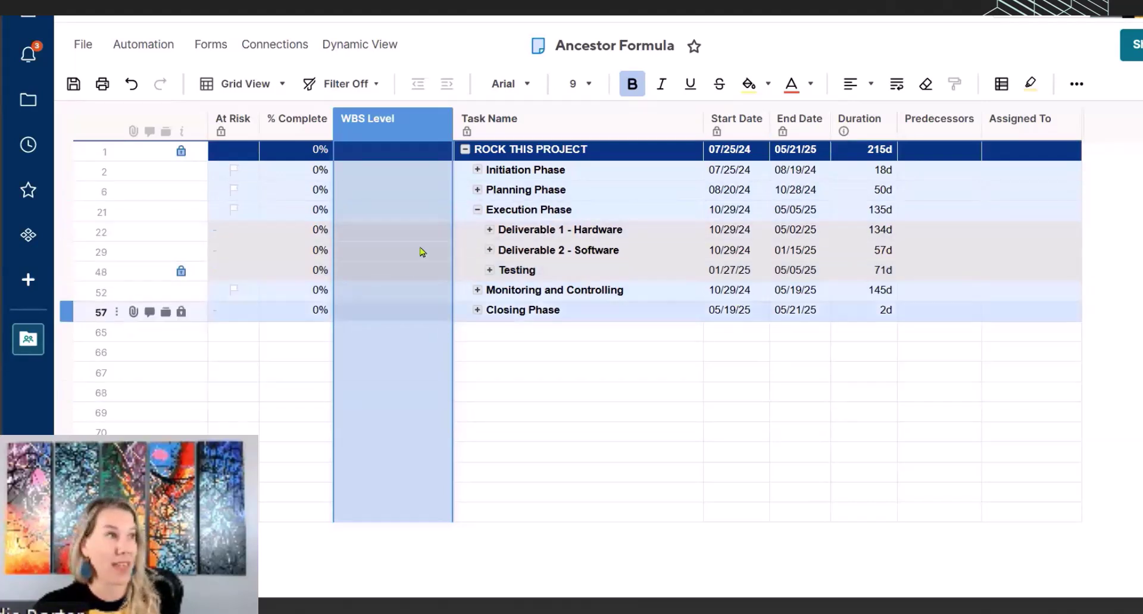
{"action": "double_click", "coordinate": [401, 153]}
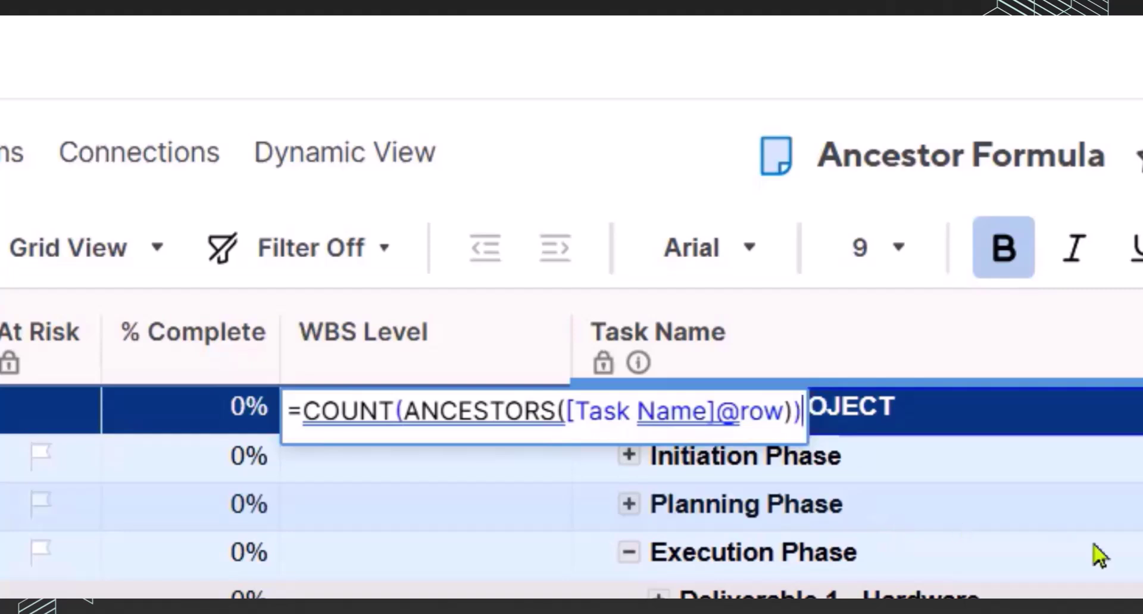
{"action": "key", "text": "Return"}
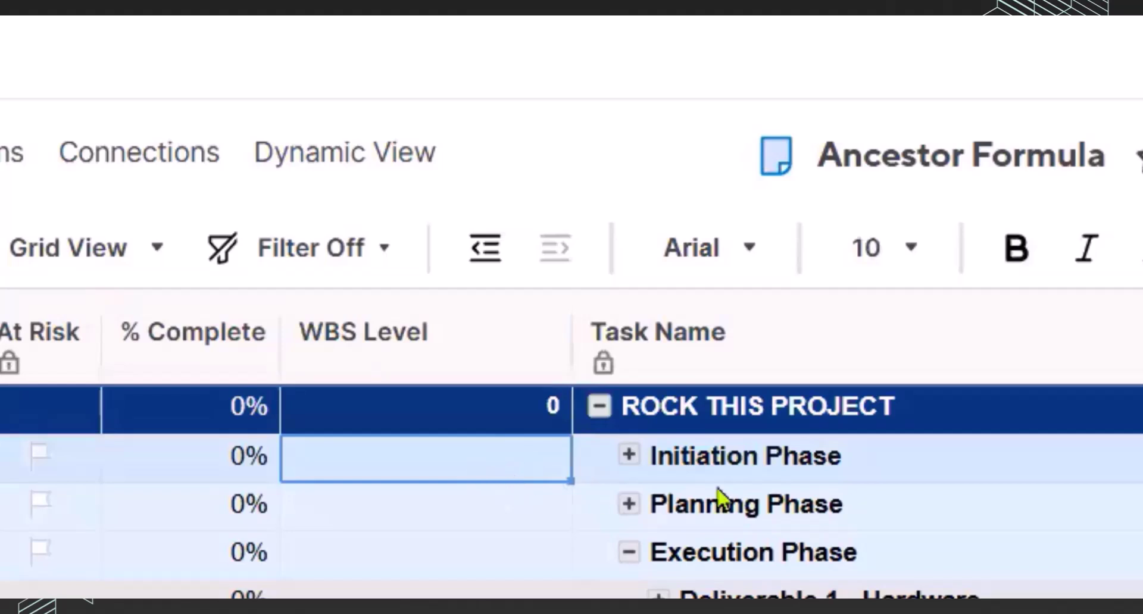
{"action": "left_click", "coordinate": [432, 351]}
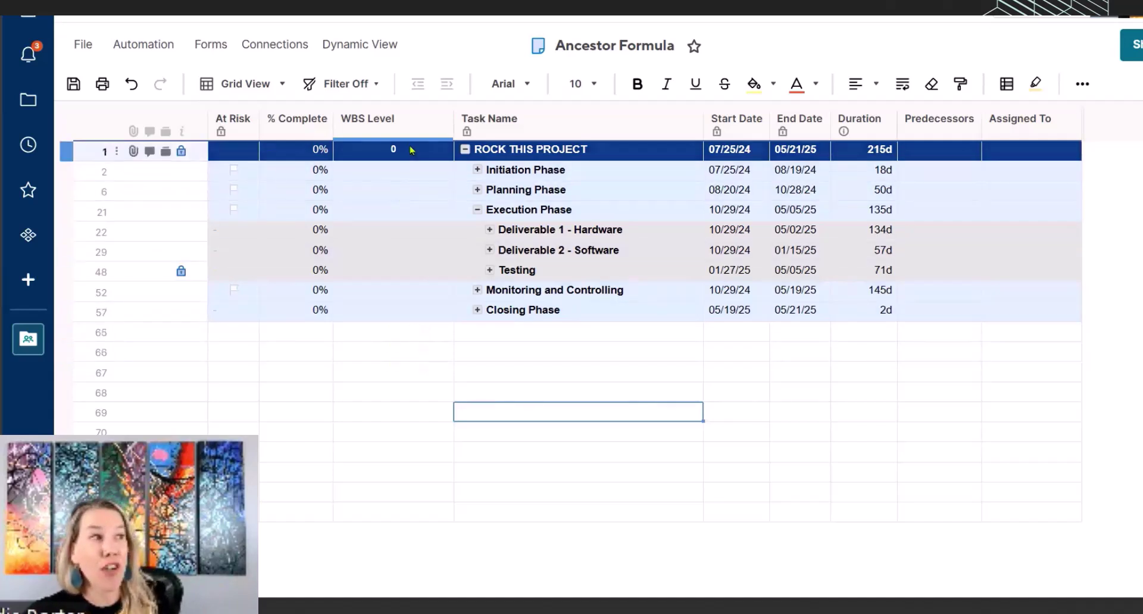
{"action": "left_click", "coordinate": [59, 151]}
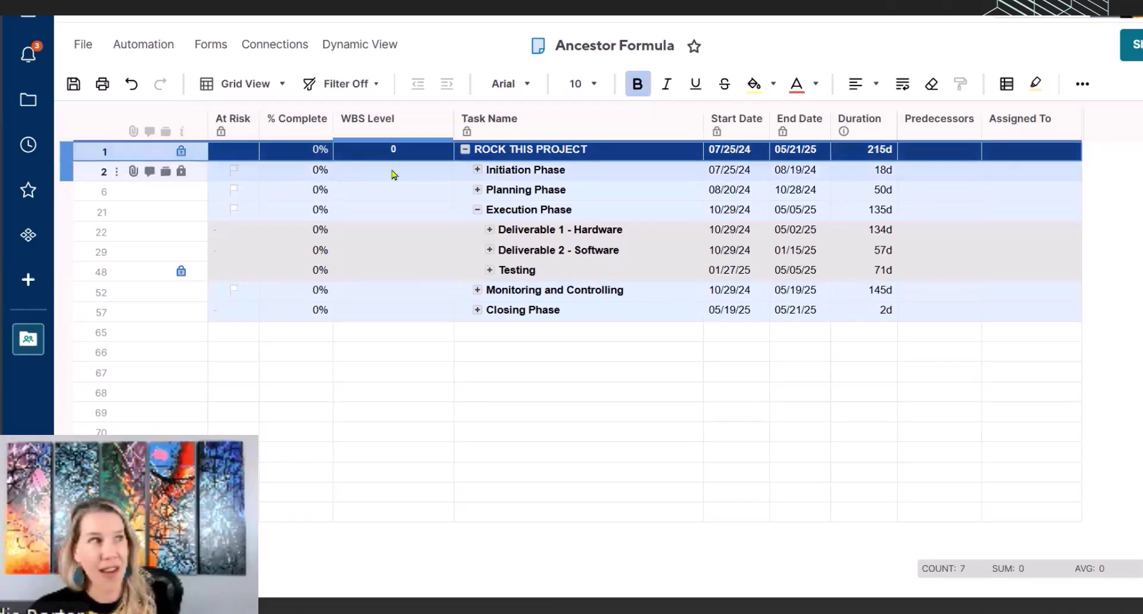
Append +1 to the COUNT(ANCESTORS()) formula in the WBS Level cell of the ROCK THIS PROJECT row
{"action": "double_click", "coordinate": [427, 156]}
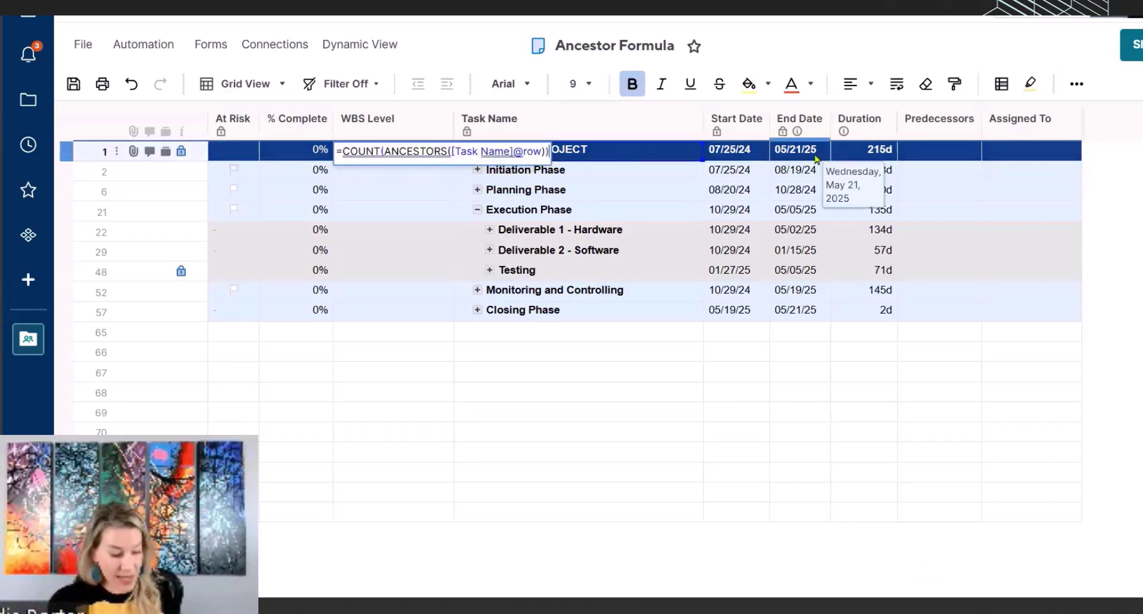
{"action": "type", "text": "+"}
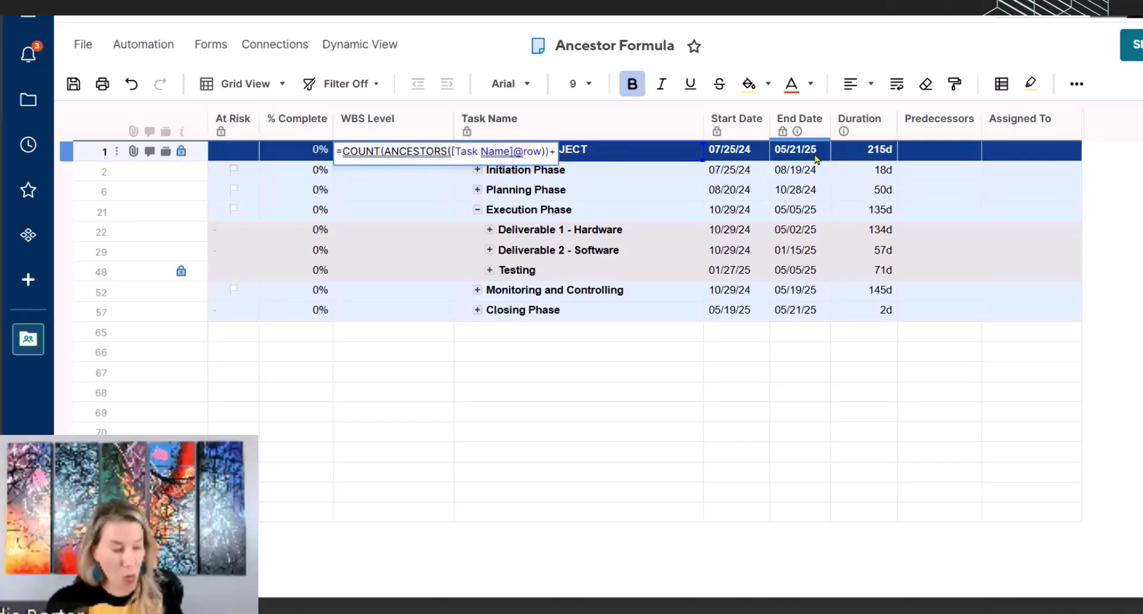
{"action": "type", "text": "1"}
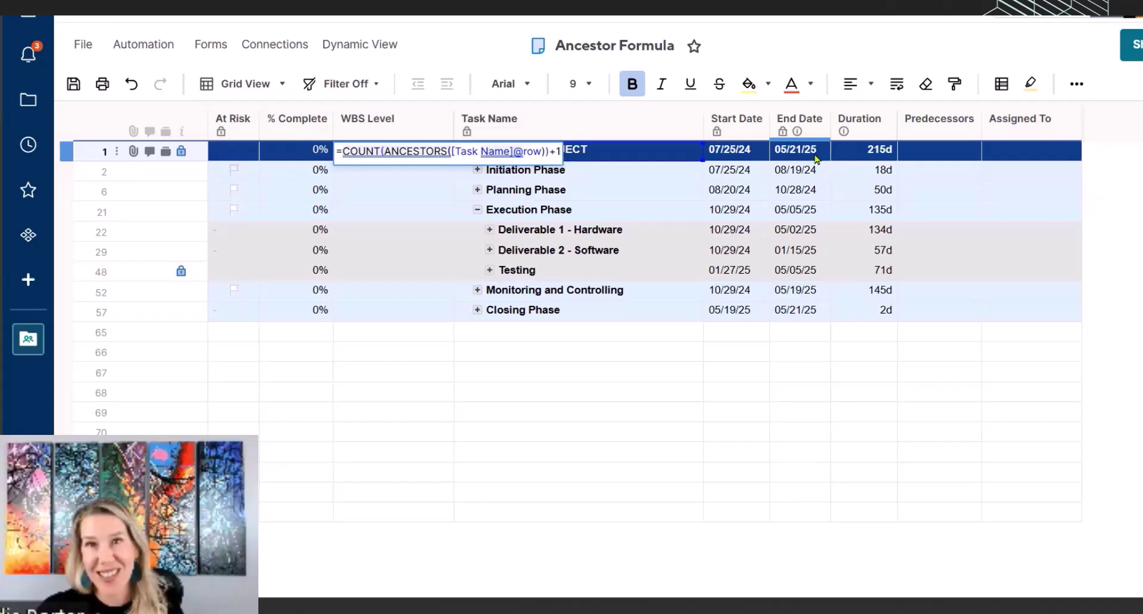
{"action": "key", "text": "Return"}
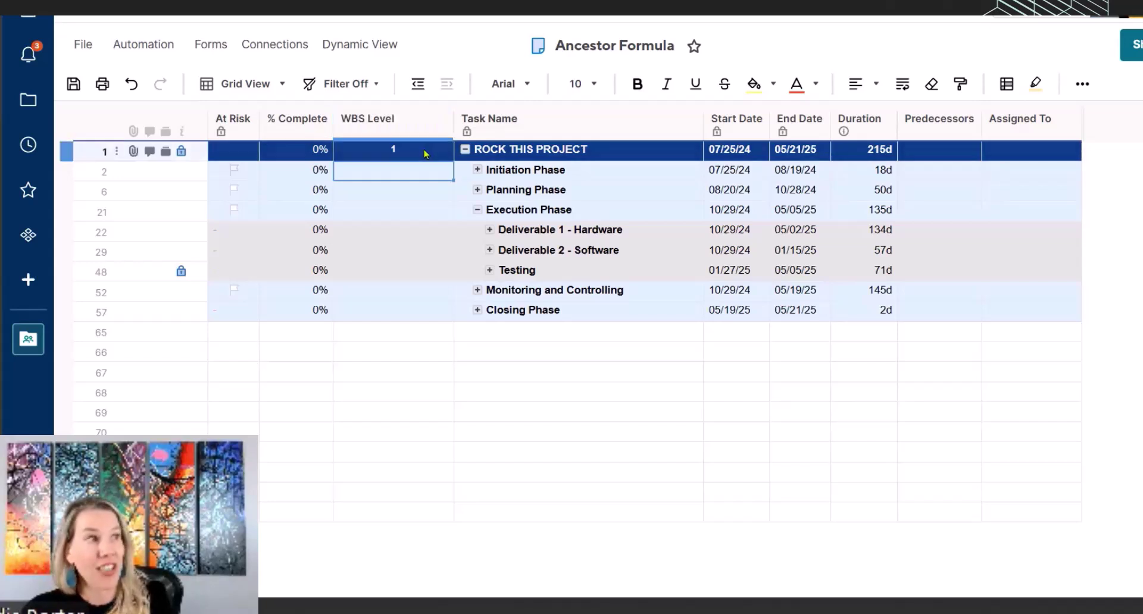
Fill the WBS Level formula from the first row down through the Closing Phase row and save the sheet
{"action": "left_click", "coordinate": [446, 154]}
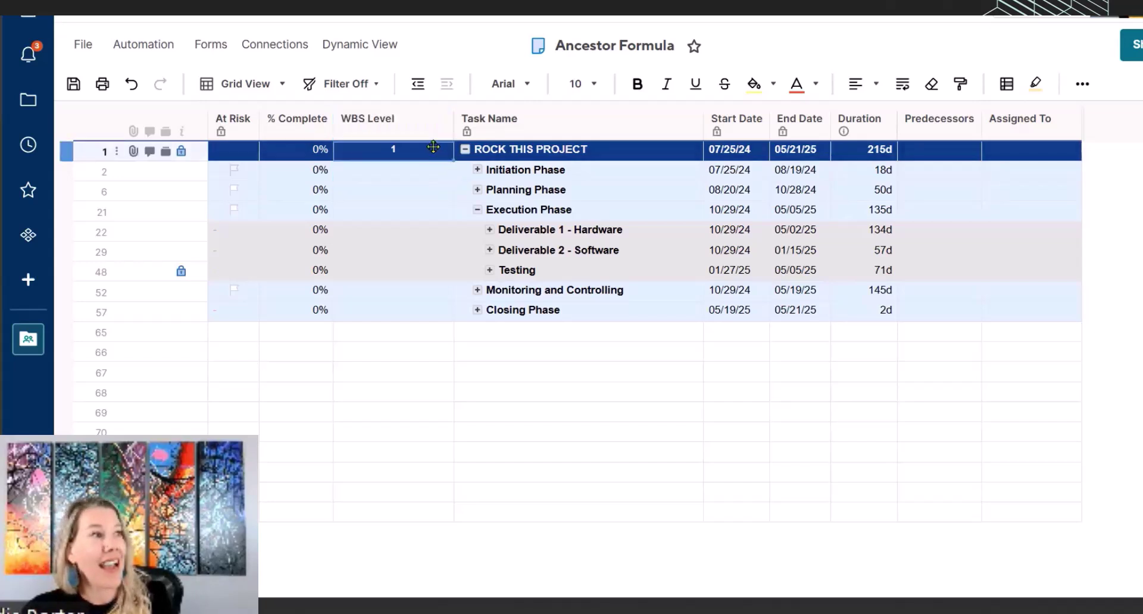
{"action": "left_click_drag", "start_coordinate": [449, 159], "coordinate": [445, 306]}
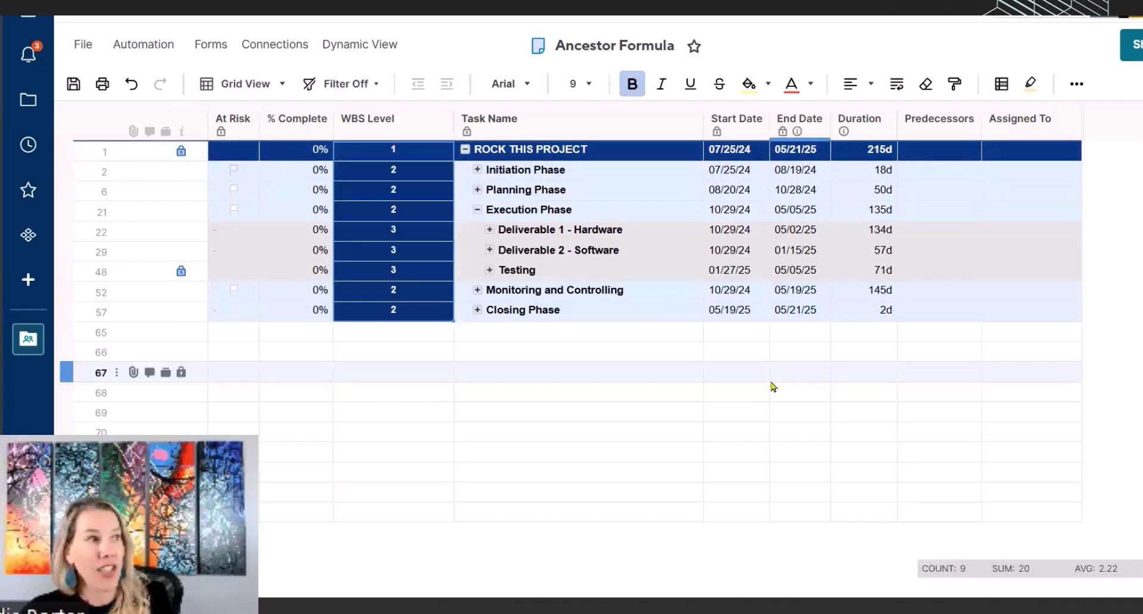
{"action": "left_click", "coordinate": [771, 378]}
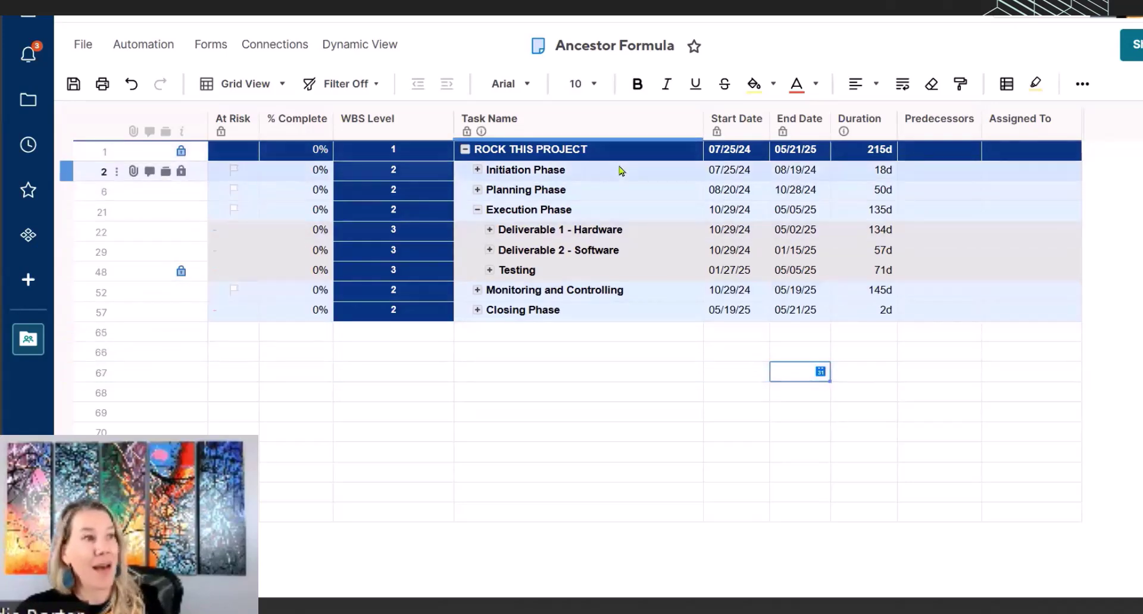
{"action": "left_click", "coordinate": [648, 235]}
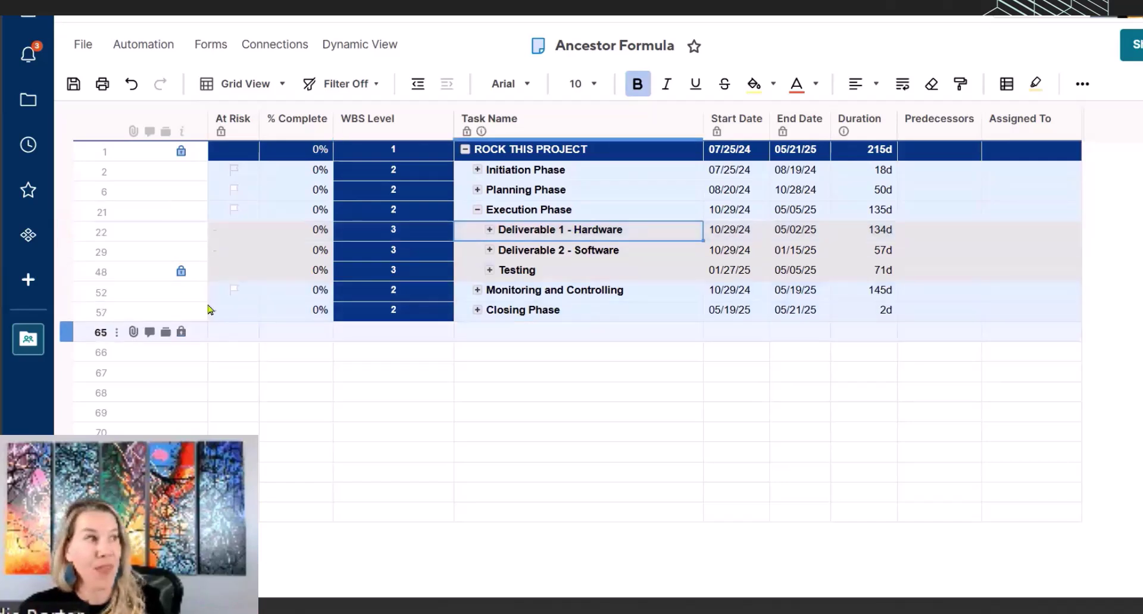
{"action": "left_click", "coordinate": [74, 86]}
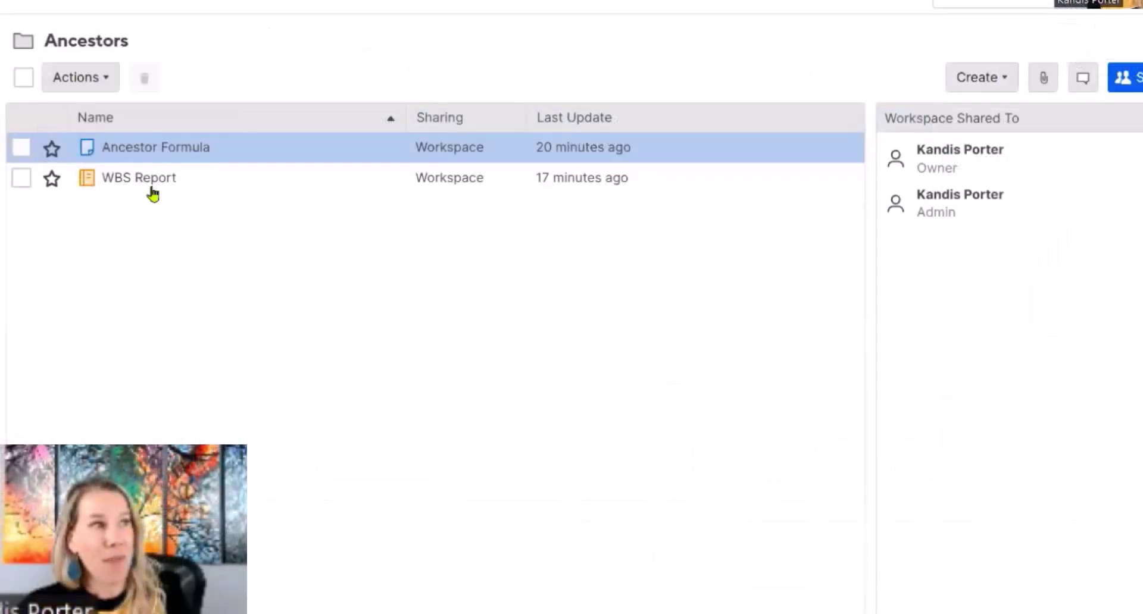
Open the WBS Report from the Ancestors workspace and add WBS Level to its displayed columns
{"action": "left_click", "coordinate": [152, 179]}
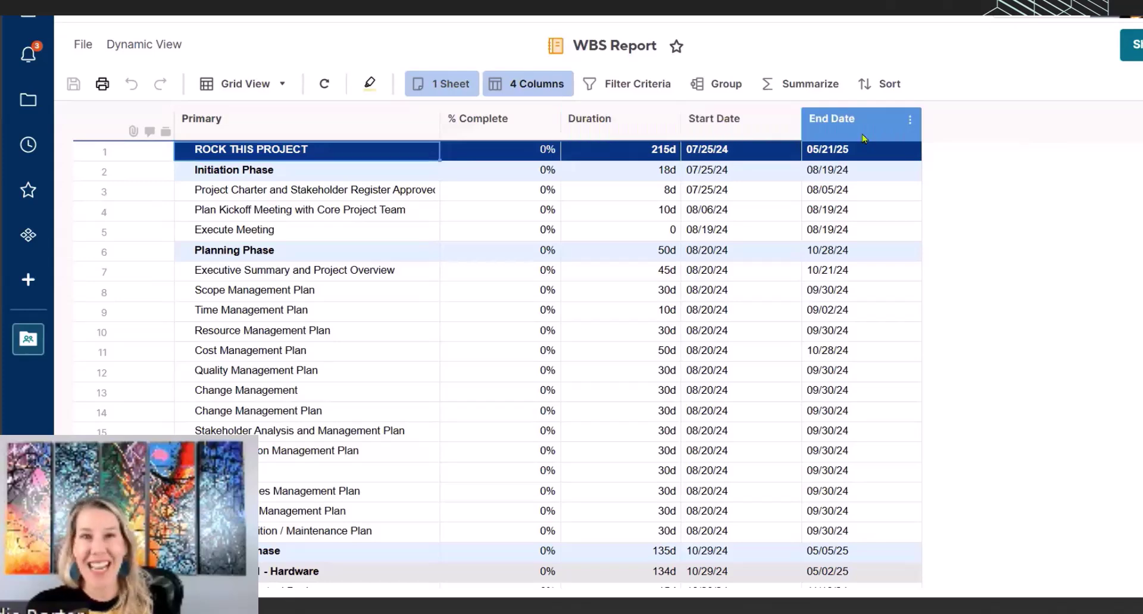
{"action": "left_click", "coordinate": [545, 87]}
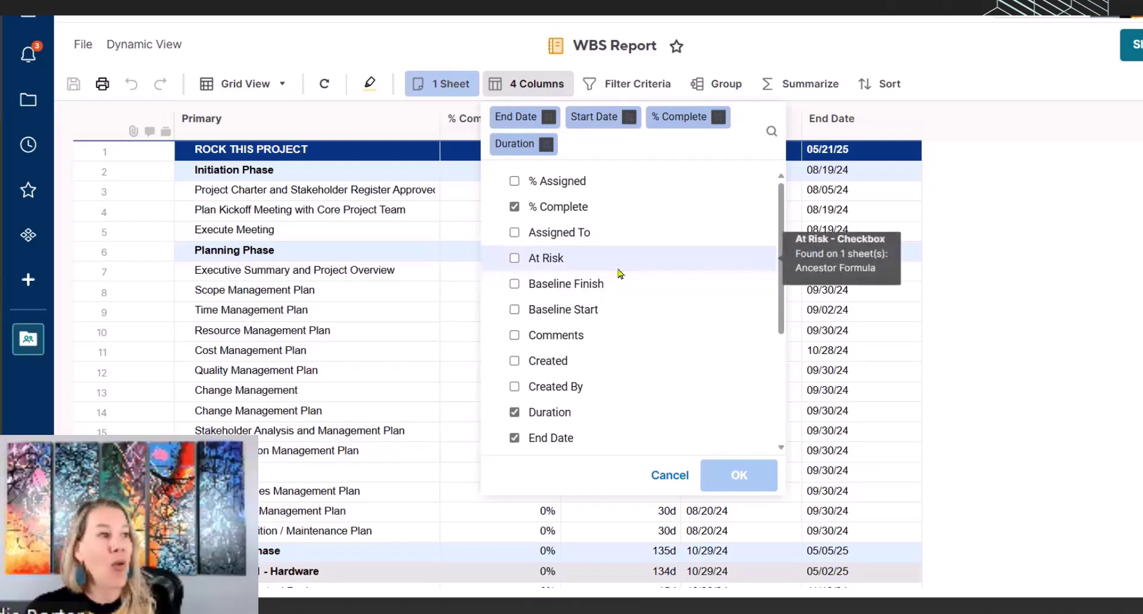
{"action": "scroll", "coordinate": [619, 274], "scroll_direction": "down", "scroll_amount": 3}
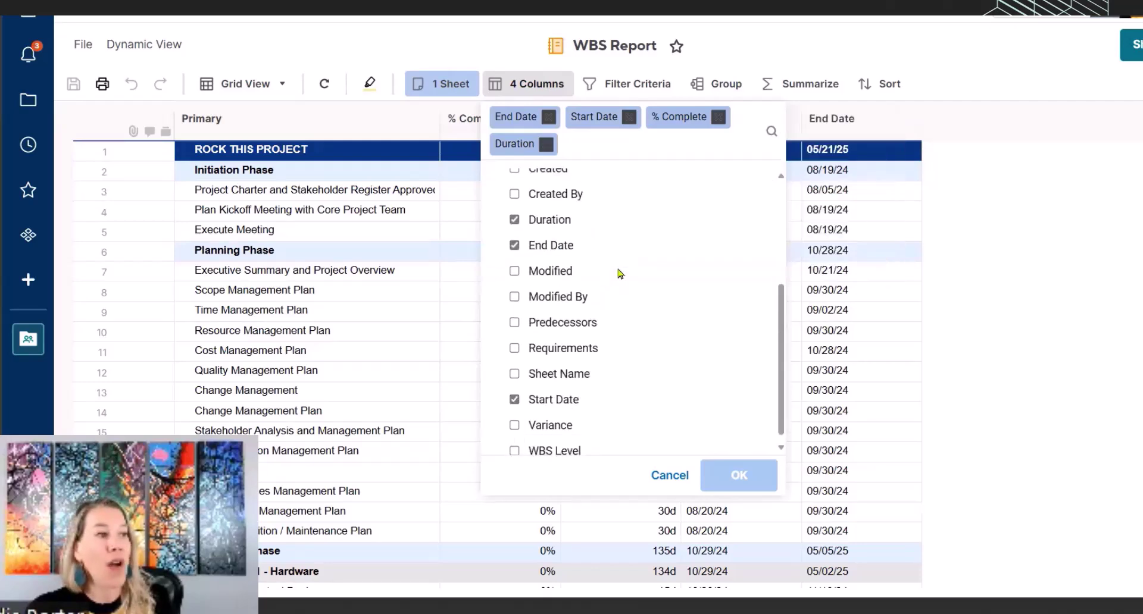
{"action": "left_click", "coordinate": [514, 442]}
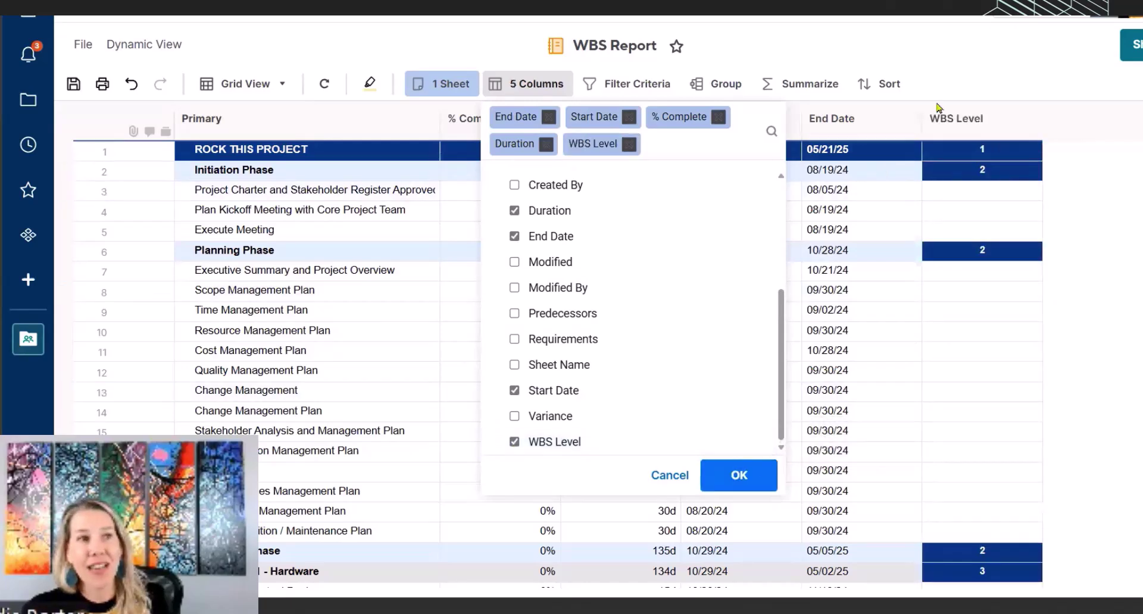
{"action": "left_click", "coordinate": [740, 476]}
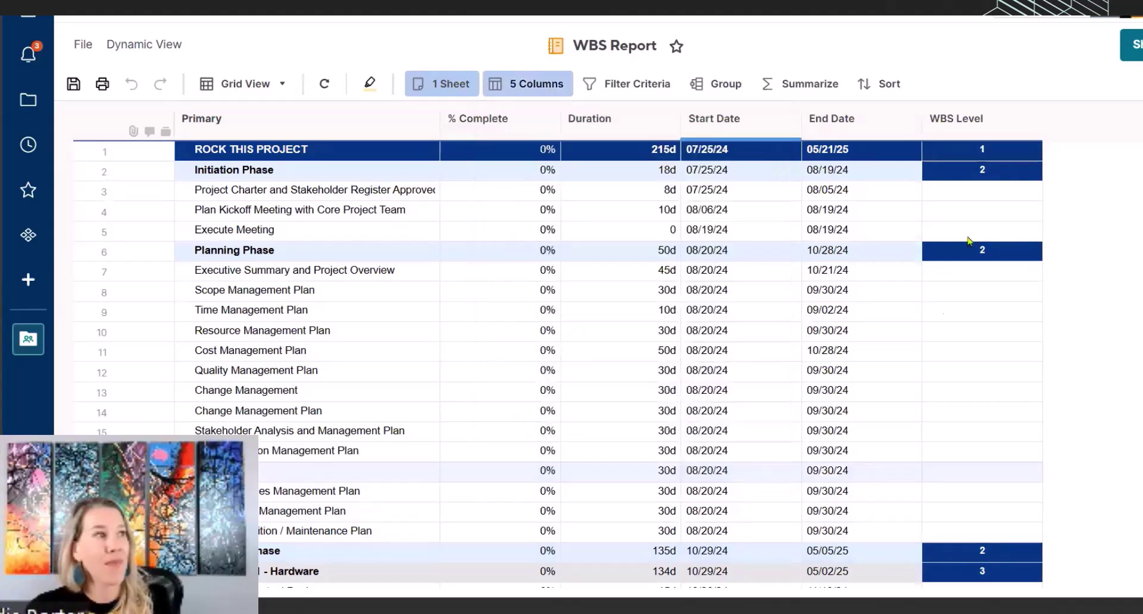
Move the WBS Level column in front of the Primary column in the report
{"action": "left_click", "coordinate": [995, 132]}
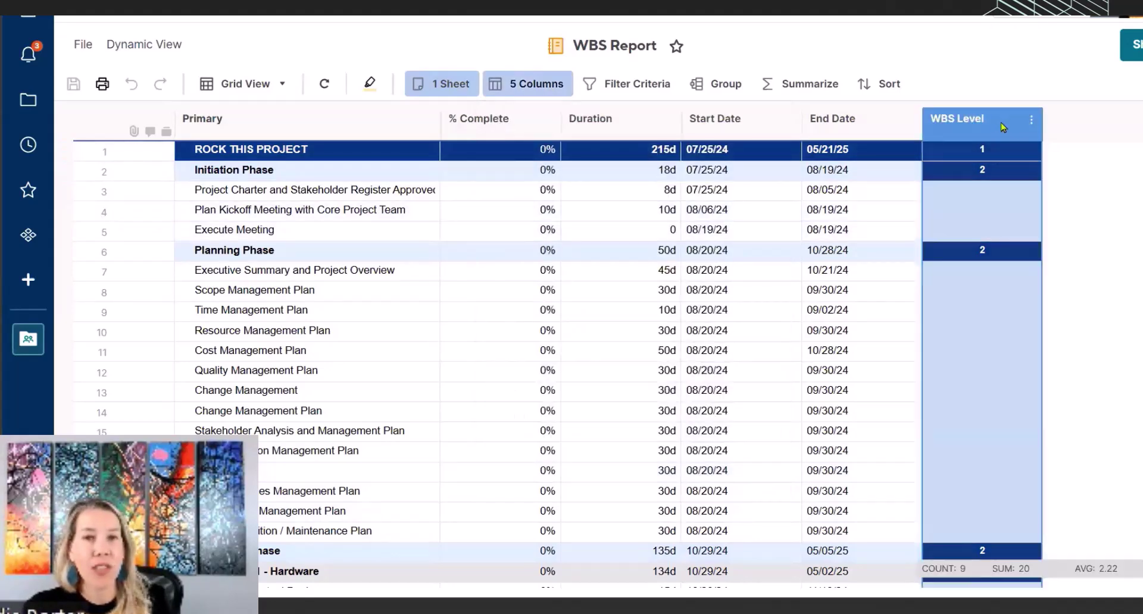
{"action": "left_click_drag", "start_coordinate": [1003, 127], "coordinate": [286, 126]}
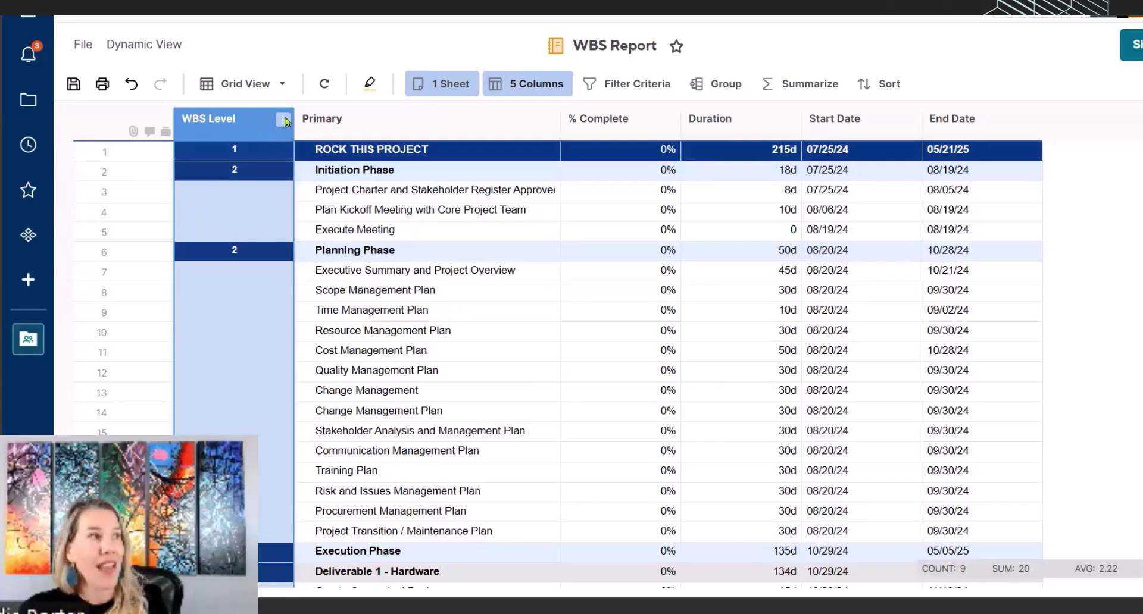
{"action": "left_click", "coordinate": [284, 121]}
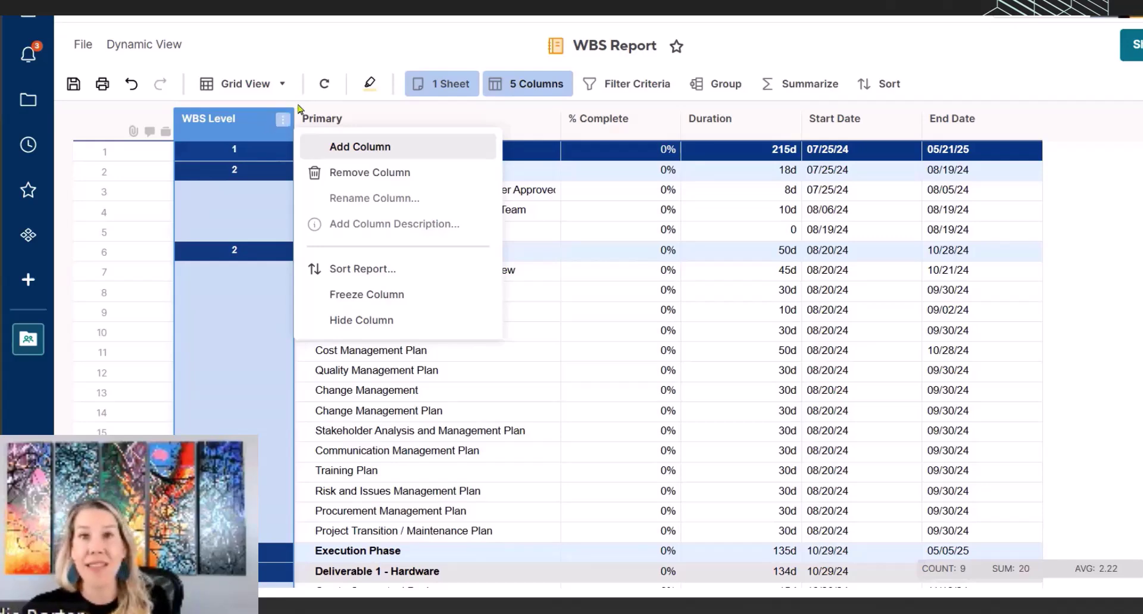
{"action": "left_click", "coordinate": [1042, 66]}
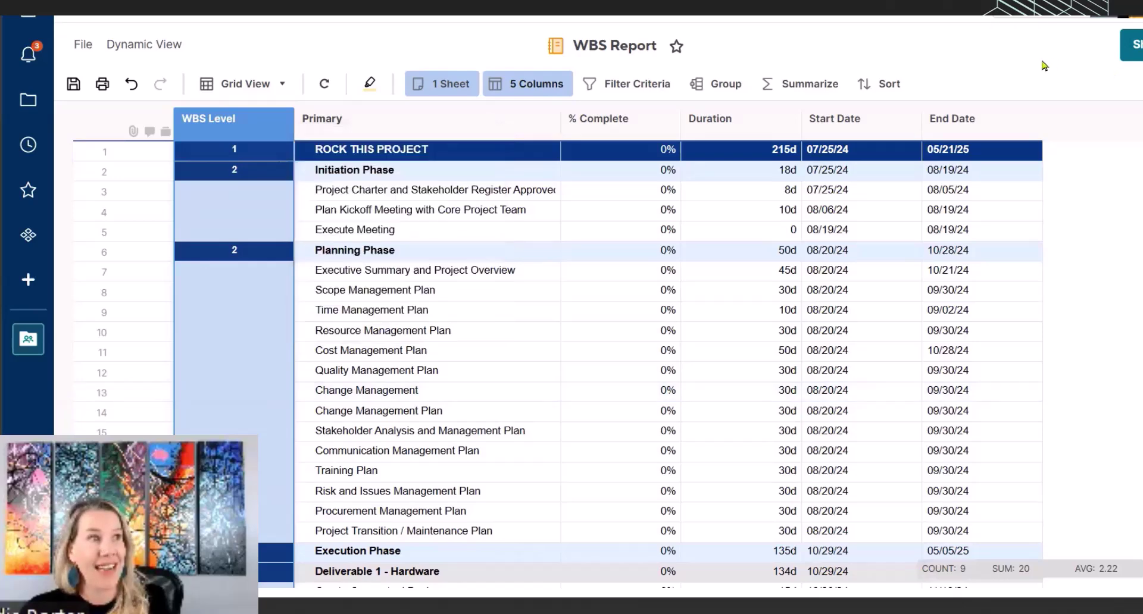
Filter the report to rows where WBS Level is equal to 2 and save the changes
{"action": "left_click", "coordinate": [643, 87]}
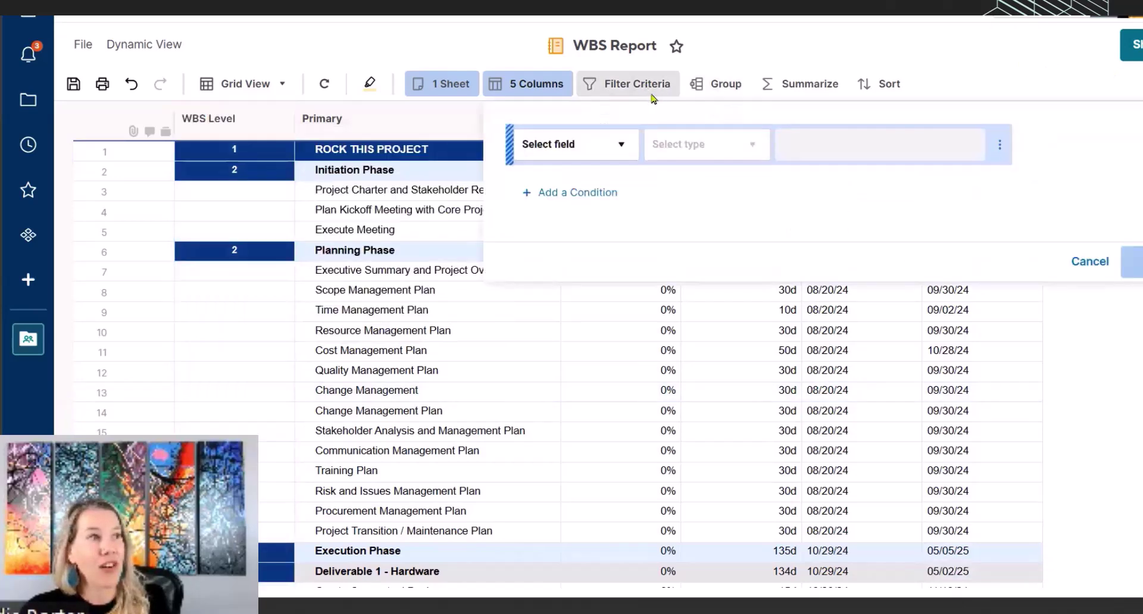
{"action": "left_click", "coordinate": [631, 150]}
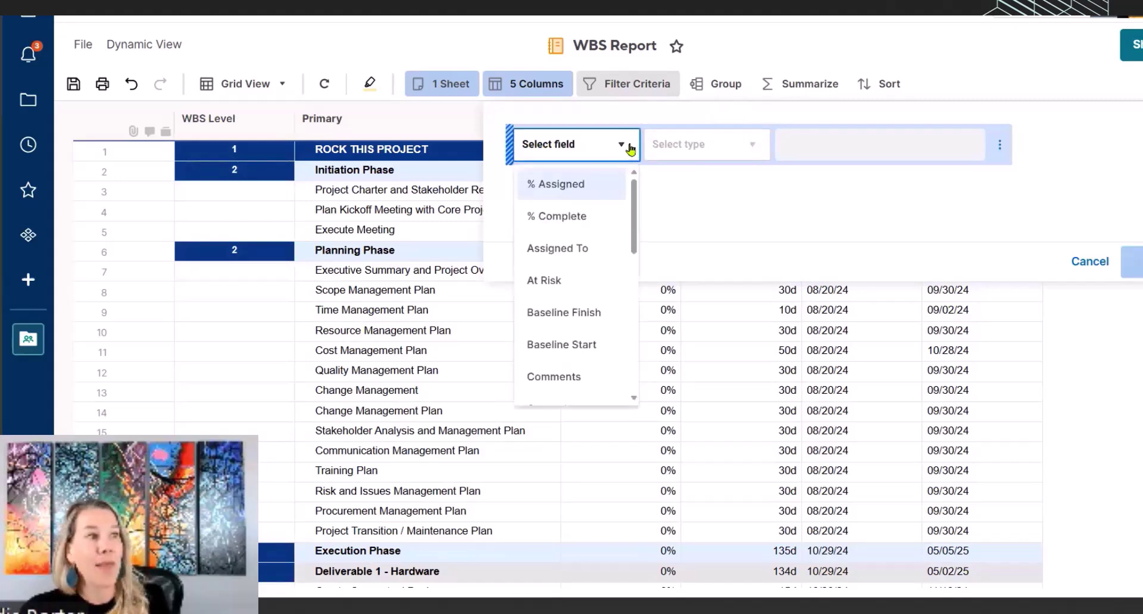
{"action": "scroll", "coordinate": [601, 224], "scroll_direction": "down", "scroll_amount": 5}
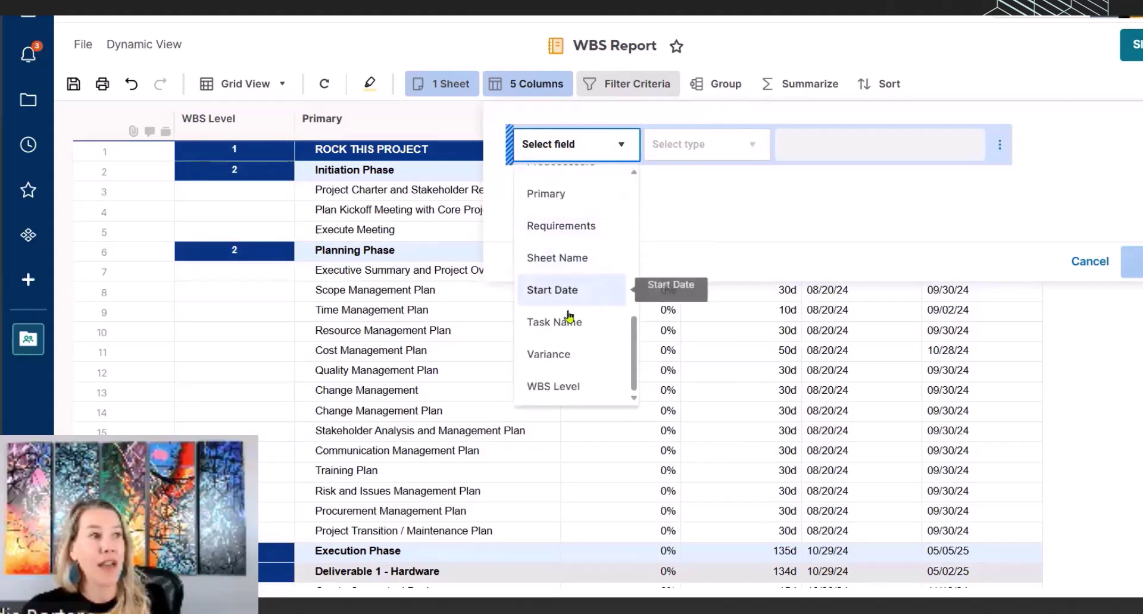
{"action": "left_click", "coordinate": [575, 388]}
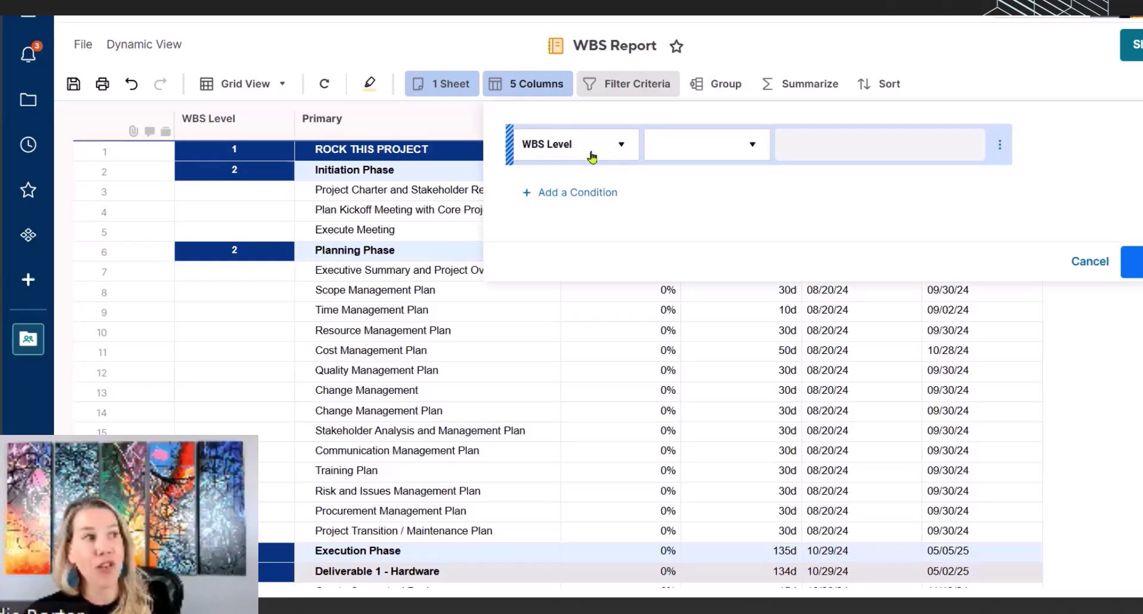
{"action": "left_click", "coordinate": [712, 148]}
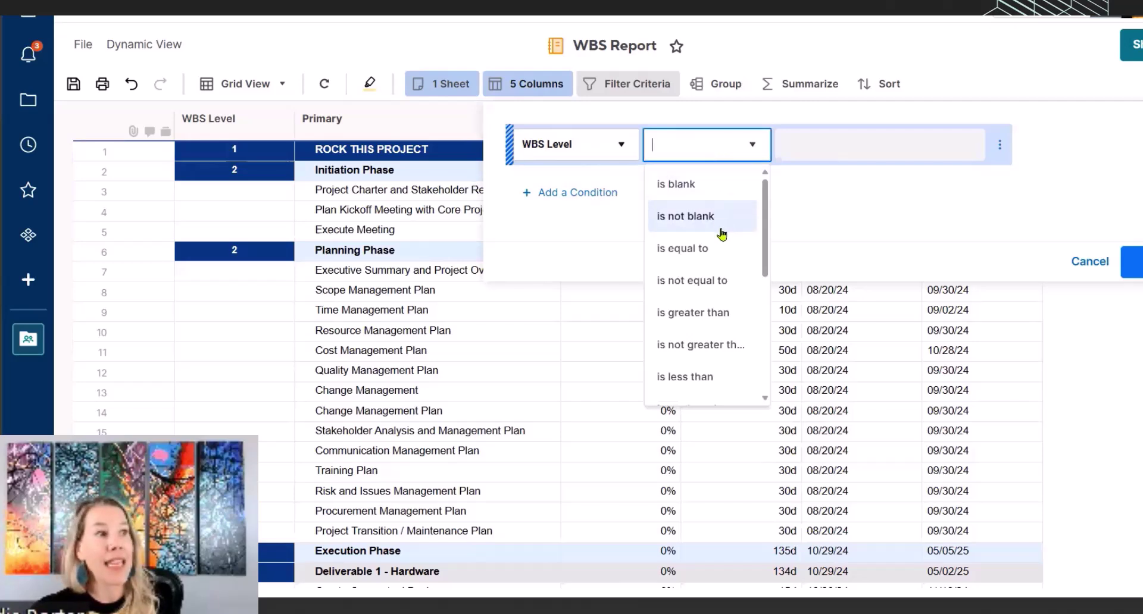
{"action": "left_click", "coordinate": [720, 247]}
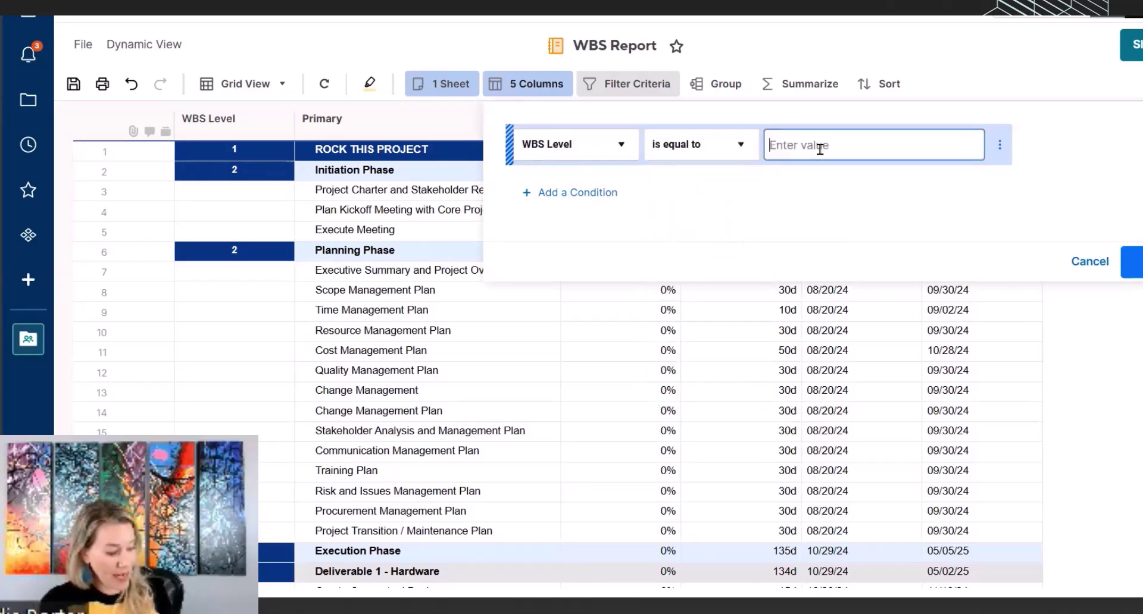
{"action": "type", "text": "2"}
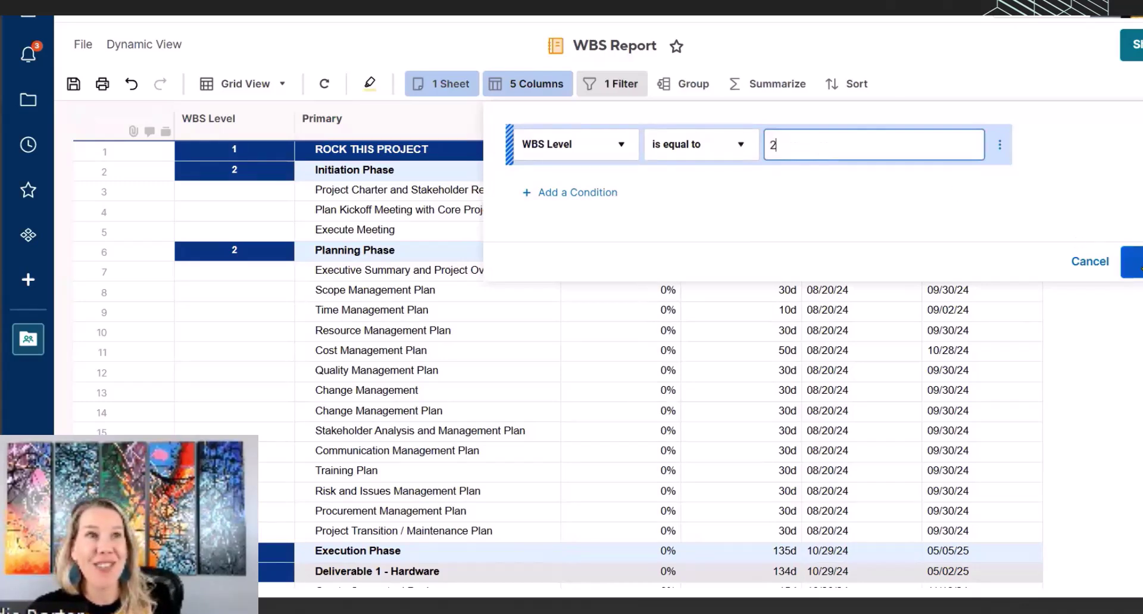
{"action": "left_click", "coordinate": [1136, 262]}
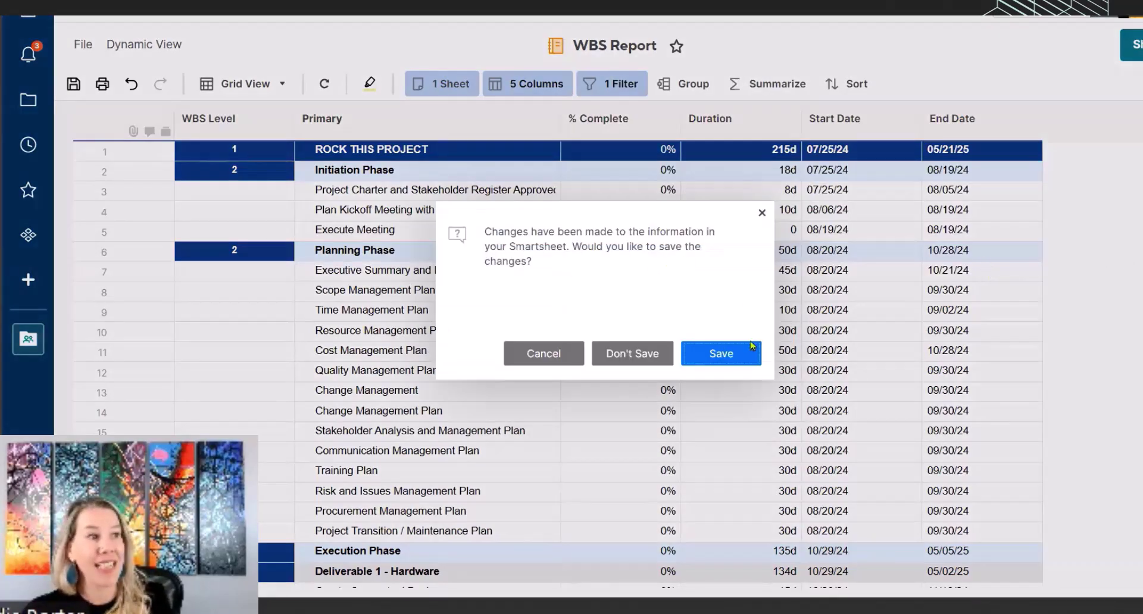
{"action": "left_click", "coordinate": [722, 353]}
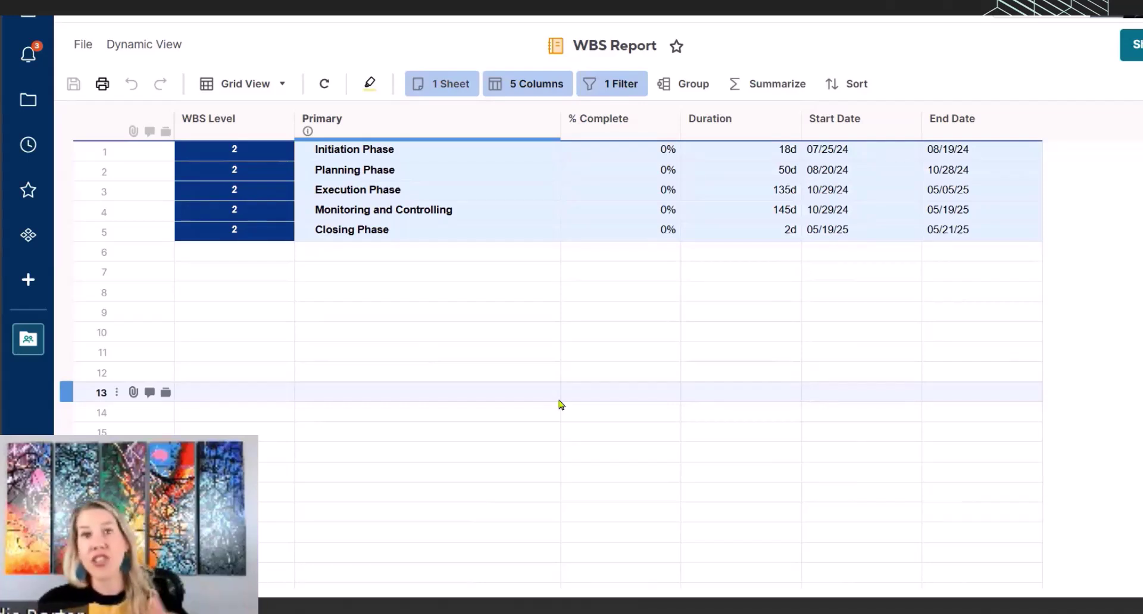
Add a second condition to the report filter and change the operator joining the two conditions to Or
{"action": "left_click", "coordinate": [628, 90]}
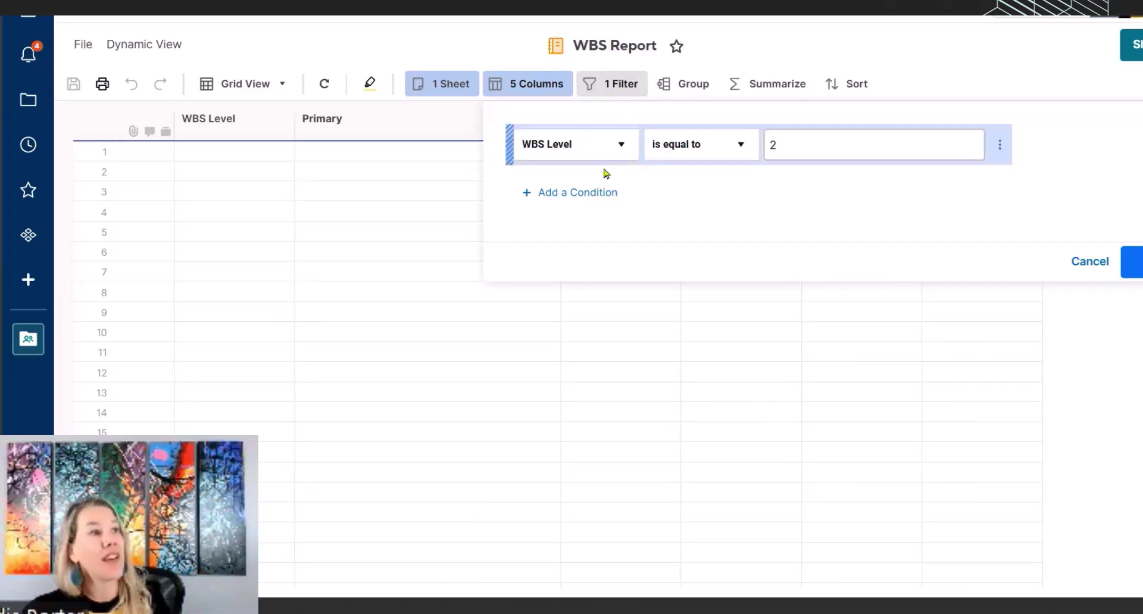
{"action": "left_click", "coordinate": [586, 196]}
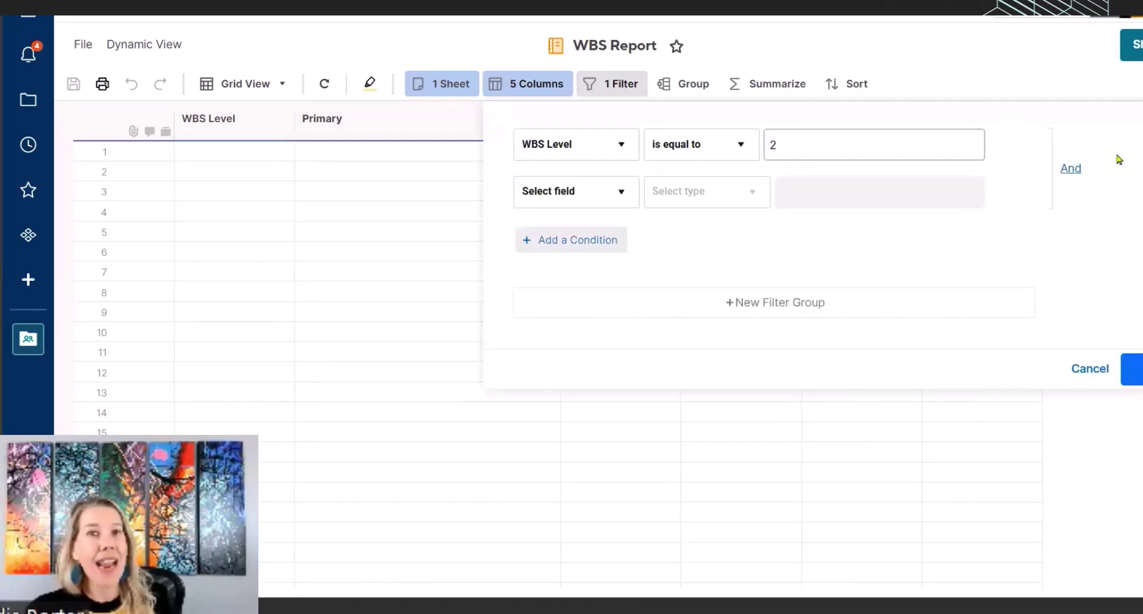
{"action": "left_click", "coordinate": [1071, 169]}
{"action": "left_click", "coordinate": [1071, 176]}
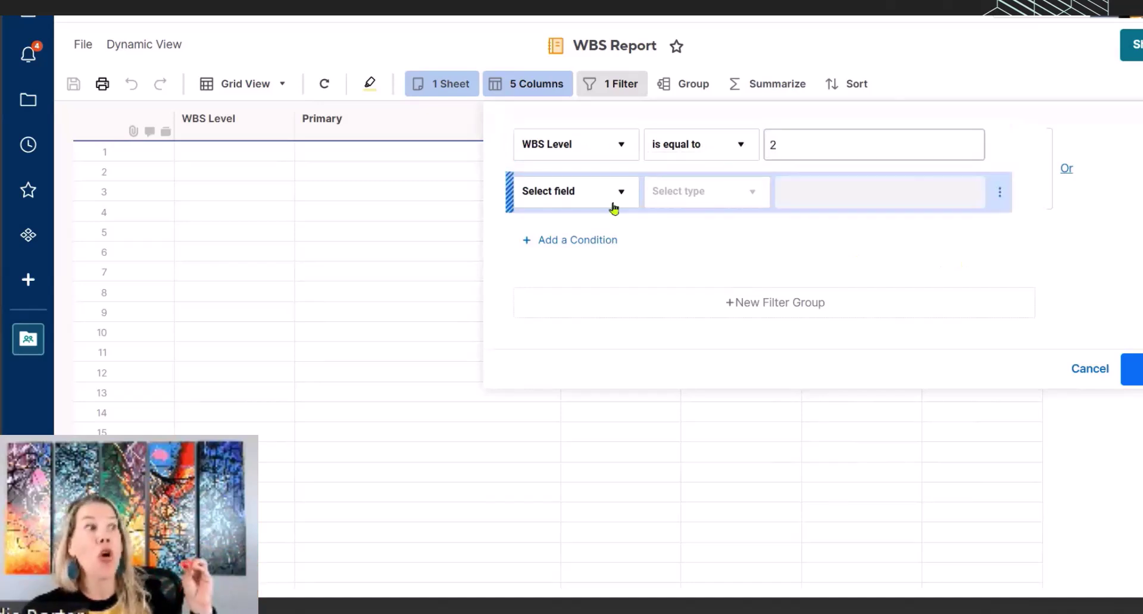
Set the second filter condition to WBS Level is equal to 1 and apply the filter
{"action": "left_click", "coordinate": [573, 200]}
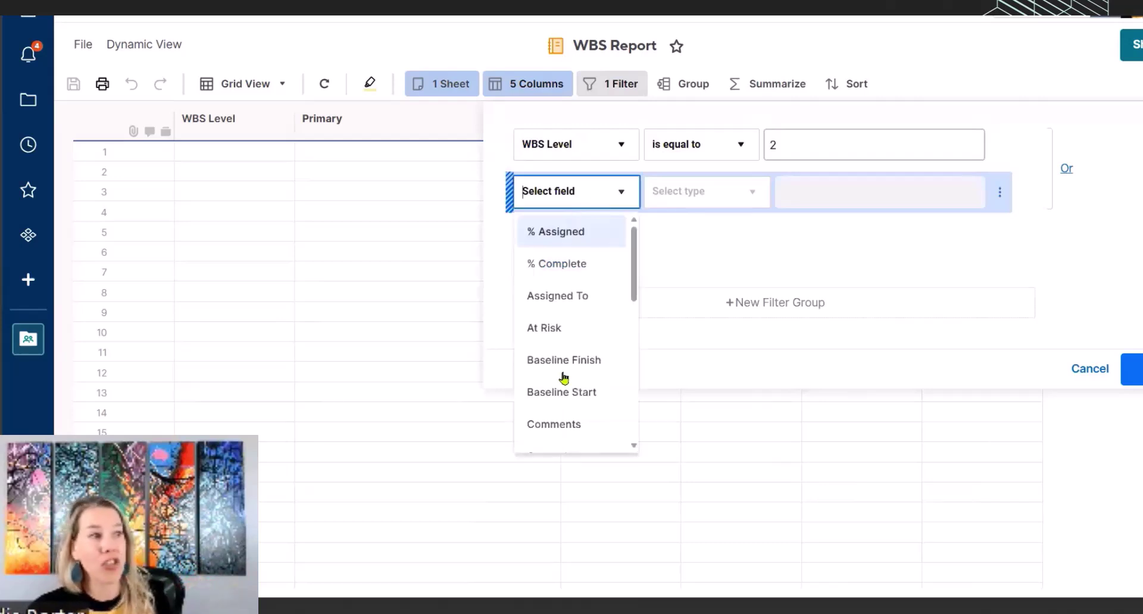
{"action": "scroll", "coordinate": [572, 393], "scroll_direction": "down", "scroll_amount": 4}
{"action": "scroll", "coordinate": [576, 411], "scroll_direction": "down", "scroll_amount": 3}
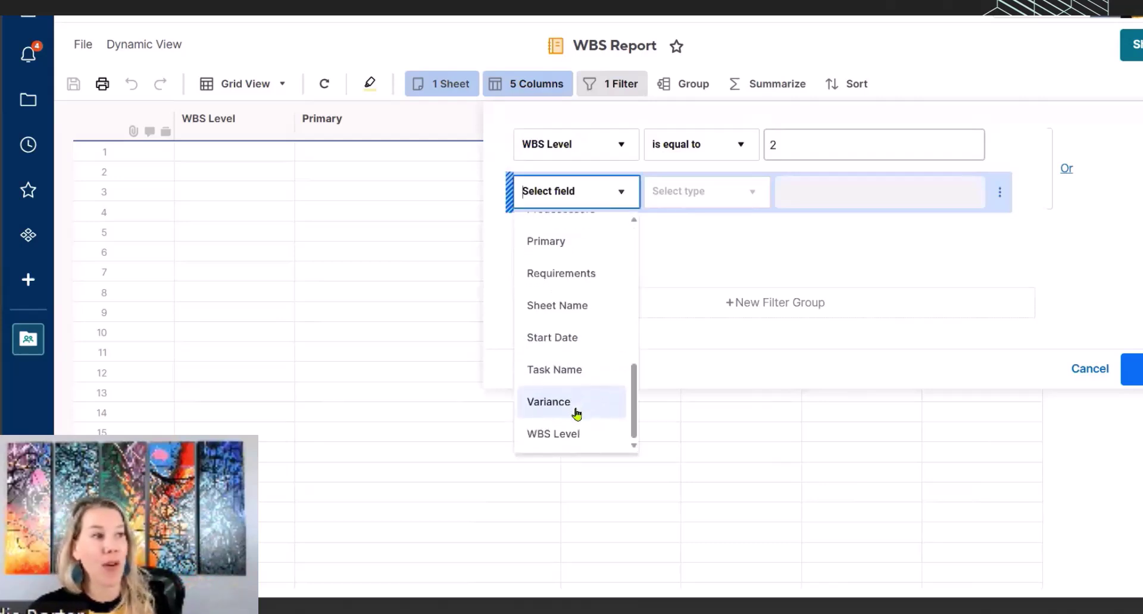
{"action": "left_click", "coordinate": [556, 437]}
{"action": "left_click", "coordinate": [708, 192]}
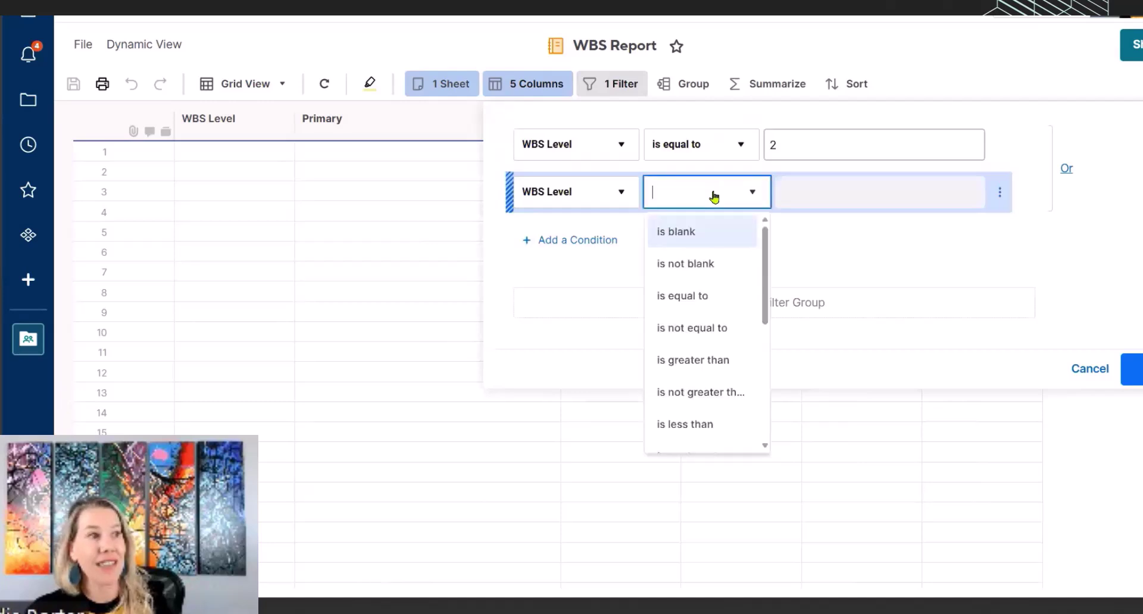
{"action": "left_click", "coordinate": [711, 296]}
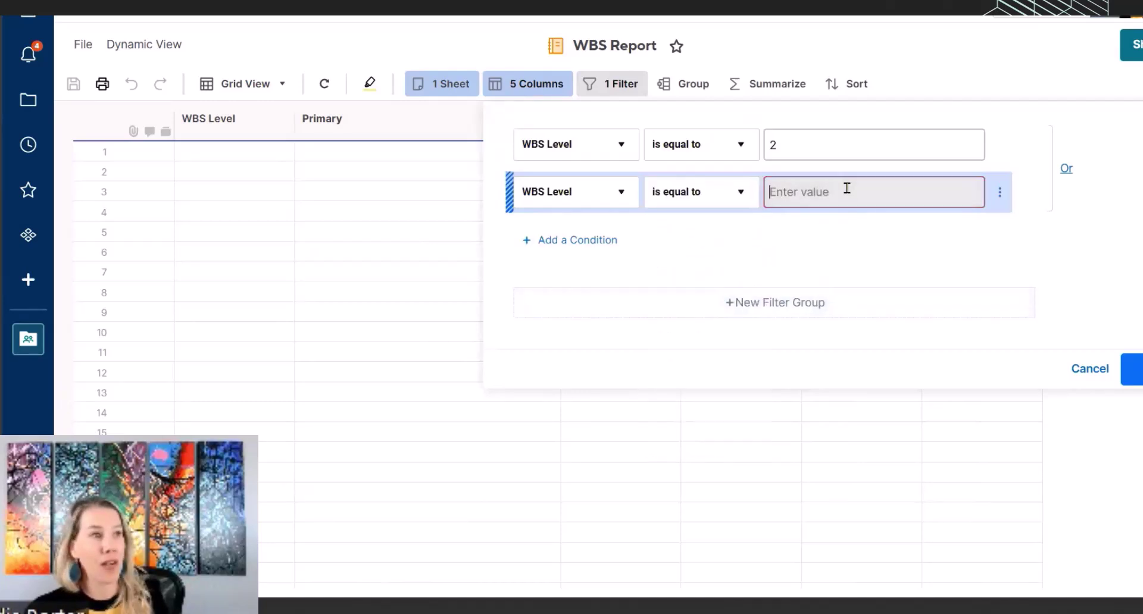
{"action": "left_click", "coordinate": [846, 188]}
{"action": "type", "text": "1"}
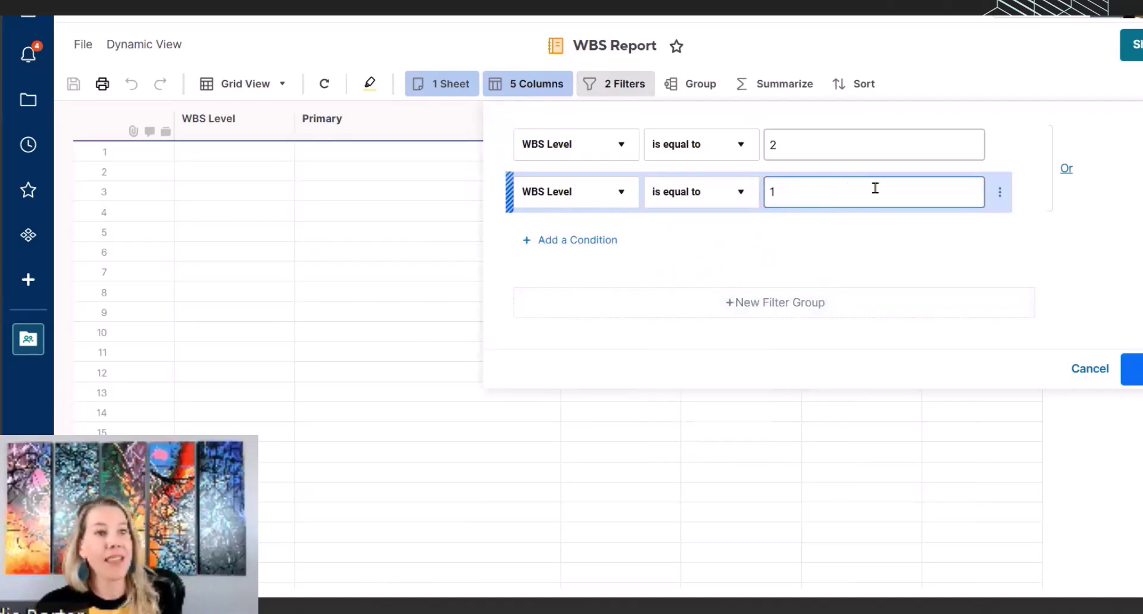
{"action": "left_click", "coordinate": [1132, 368]}
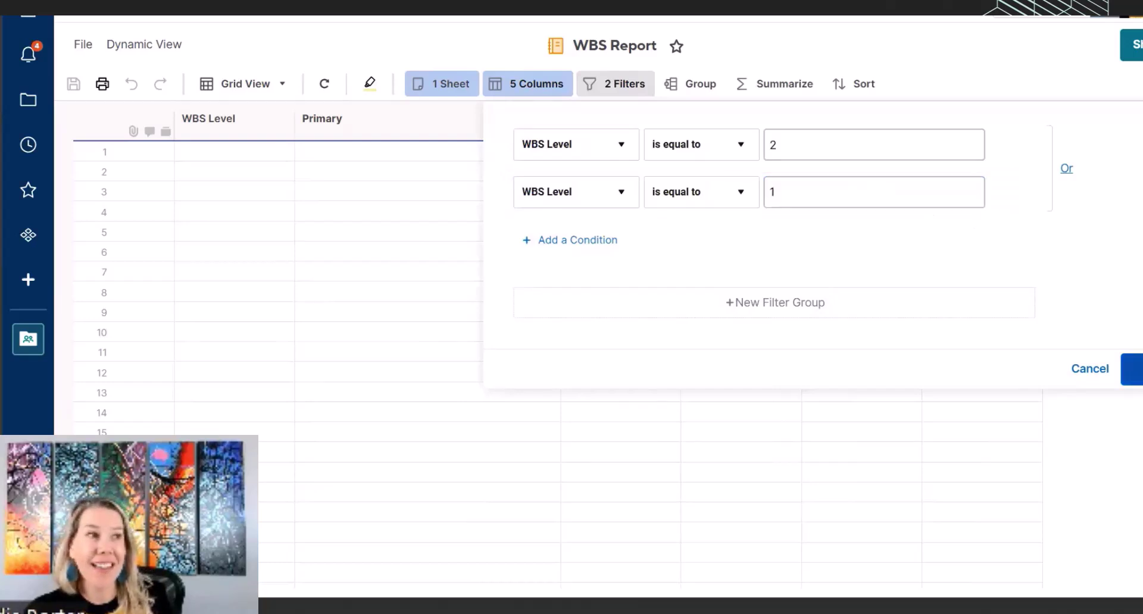